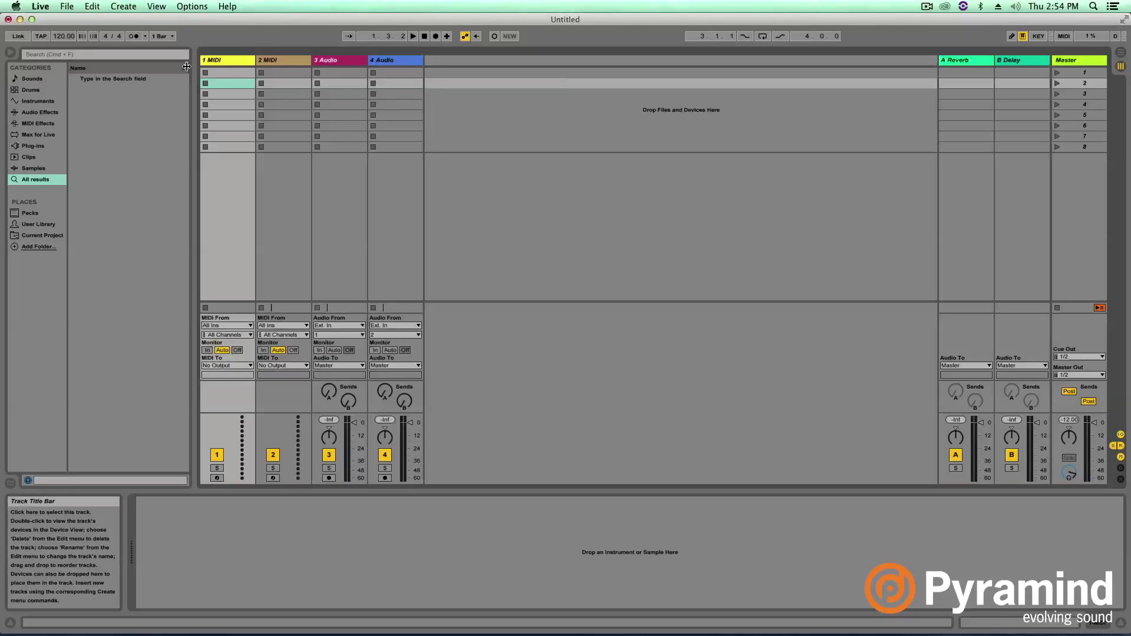
Delete the spare 2 MIDI and 3 Audio tracks
{"action": "left_click", "coordinate": [275, 62]}
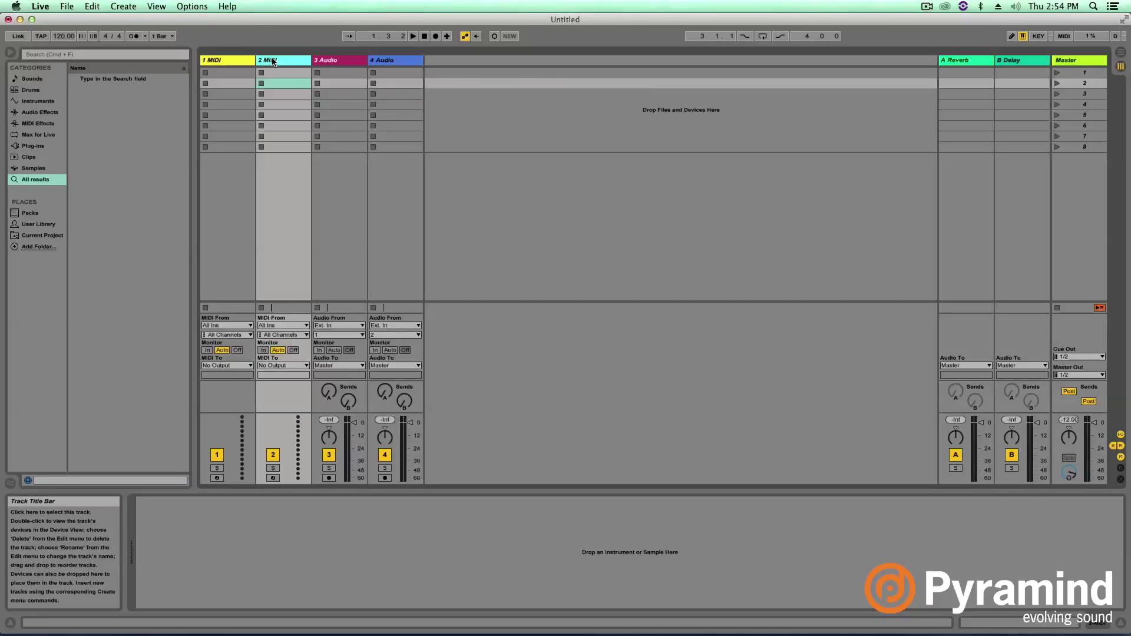
{"action": "key", "text": "Delete"}
{"action": "key", "text": "Delete"}
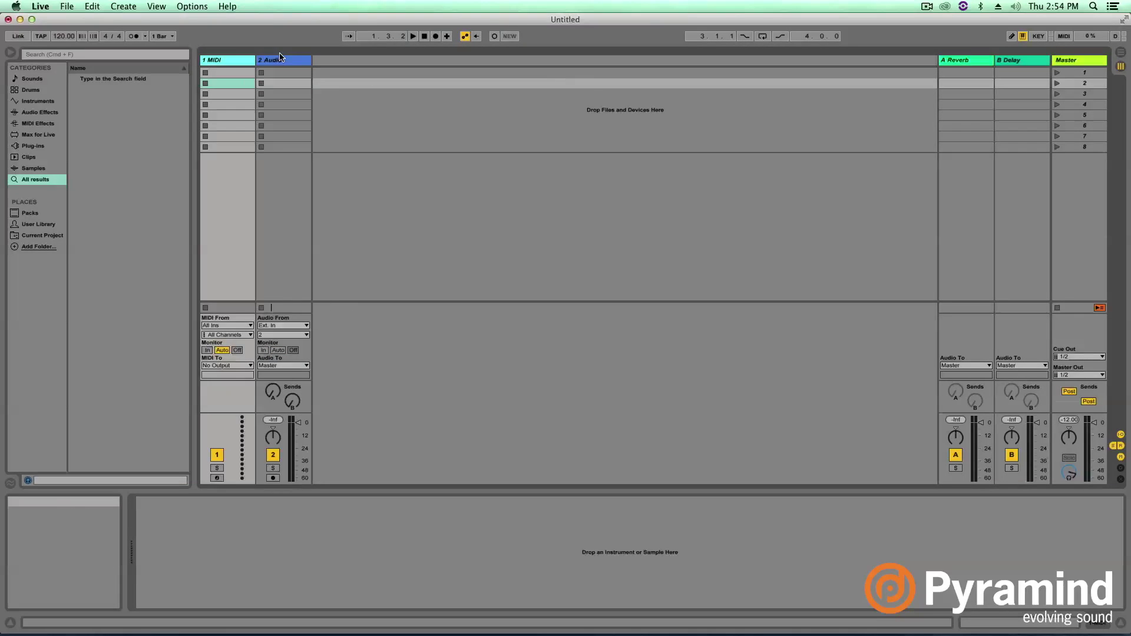
{"action": "left_click", "coordinate": [281, 59]}
{"action": "left_click", "coordinate": [246, 62]}
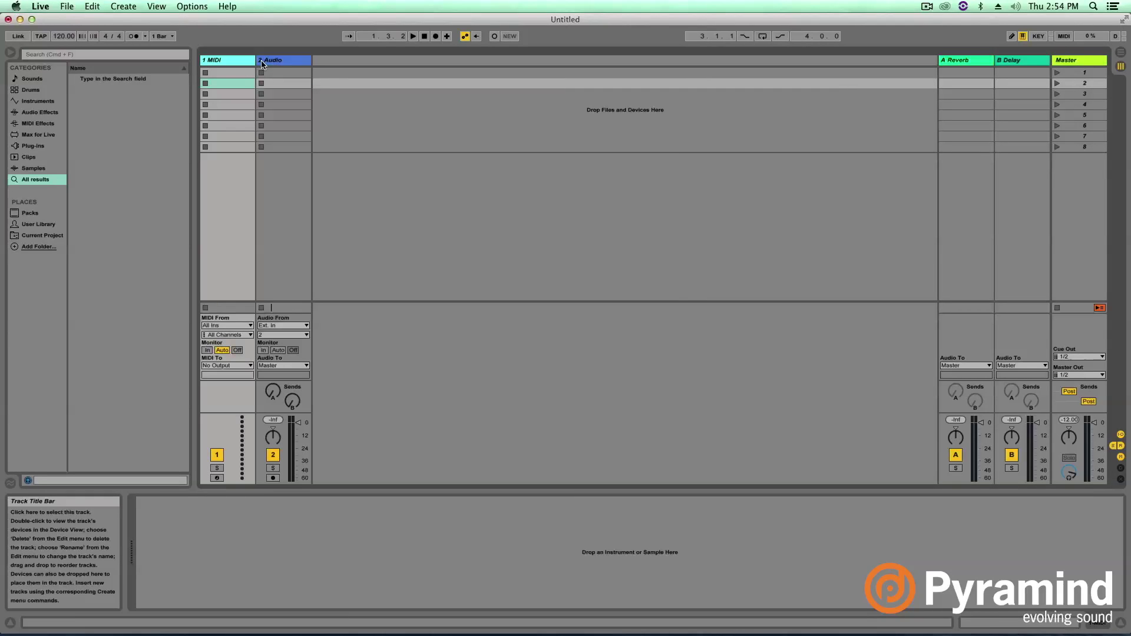
Widen the 1 MIDI track column, narrow the 2 Audio column, and list Instruments in the browser
{"action": "left_click", "coordinate": [290, 58]}
{"action": "left_click_drag", "start_coordinate": [254, 63], "coordinate": [323, 62]}
{"action": "left_click", "coordinate": [264, 64]}
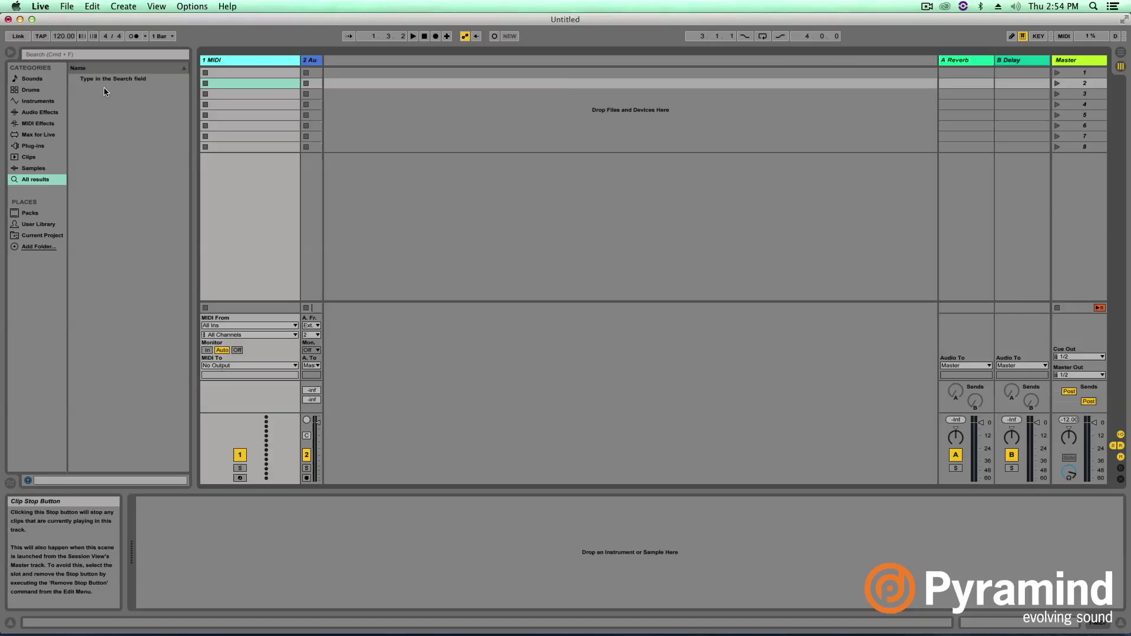
{"action": "left_click", "coordinate": [33, 101]}
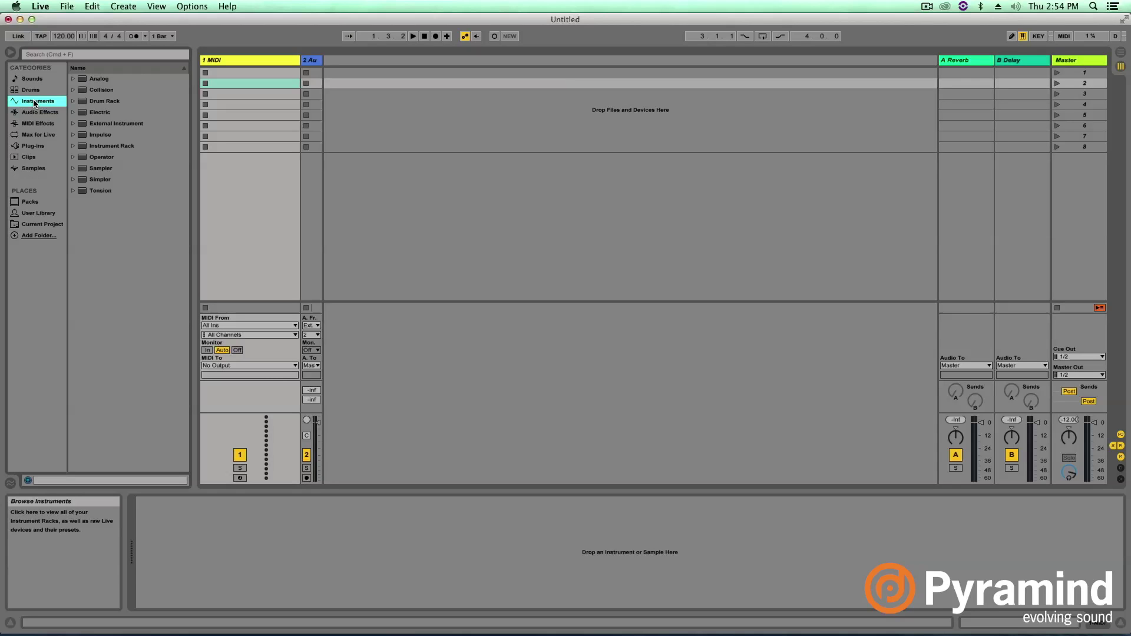
Drag Operator from the Instruments list onto the 1 MIDI track, making it the 1 Operator track
{"action": "left_click", "coordinate": [103, 157]}
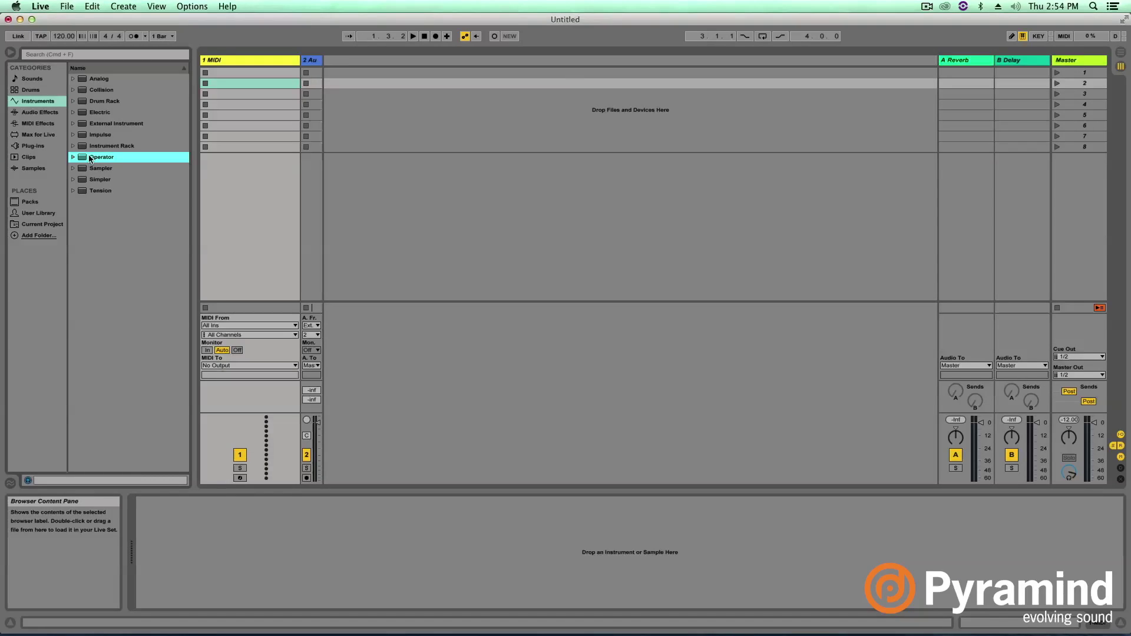
{"action": "left_click_drag", "start_coordinate": [90, 159], "coordinate": [230, 61]}
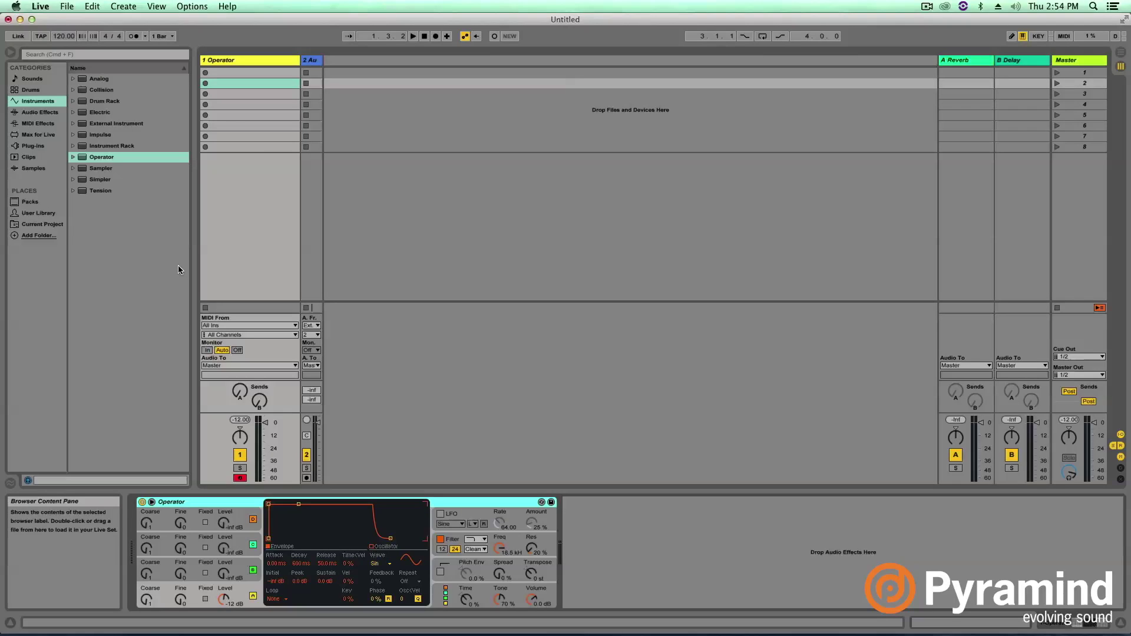
{"action": "left_click", "coordinate": [230, 61]}
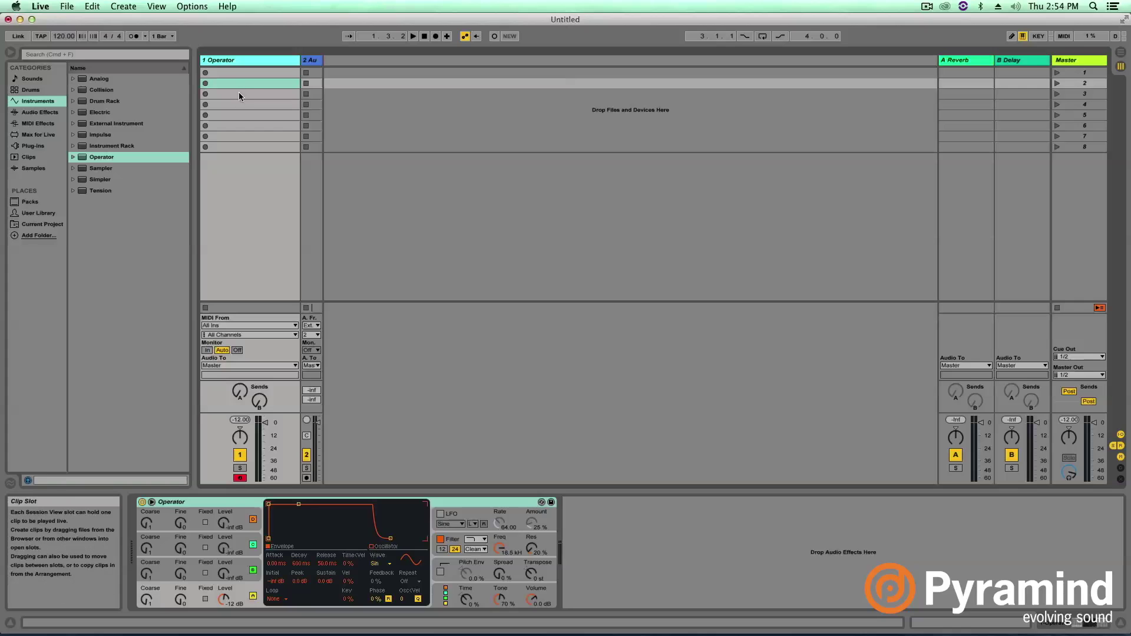
Create an empty MIDI clip in the Operator track's second slot, with an enlarged Detail View
{"action": "double_click", "coordinate": [236, 83]}
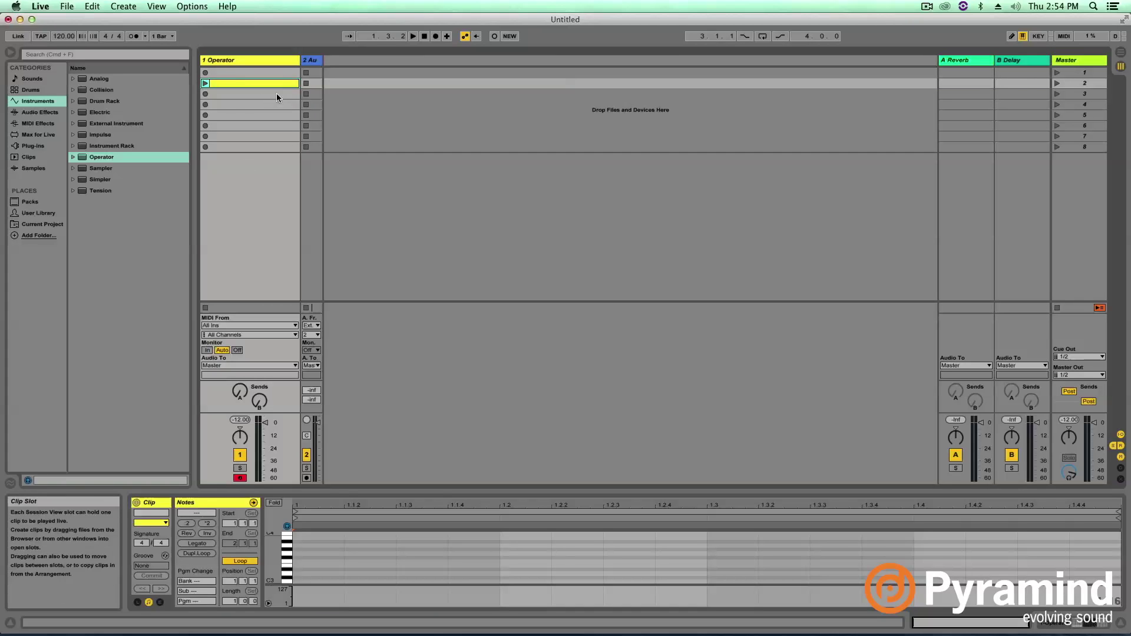
{"action": "left_click_drag", "start_coordinate": [340, 499], "coordinate": [337, 313]}
{"action": "key", "text": "Delete"}
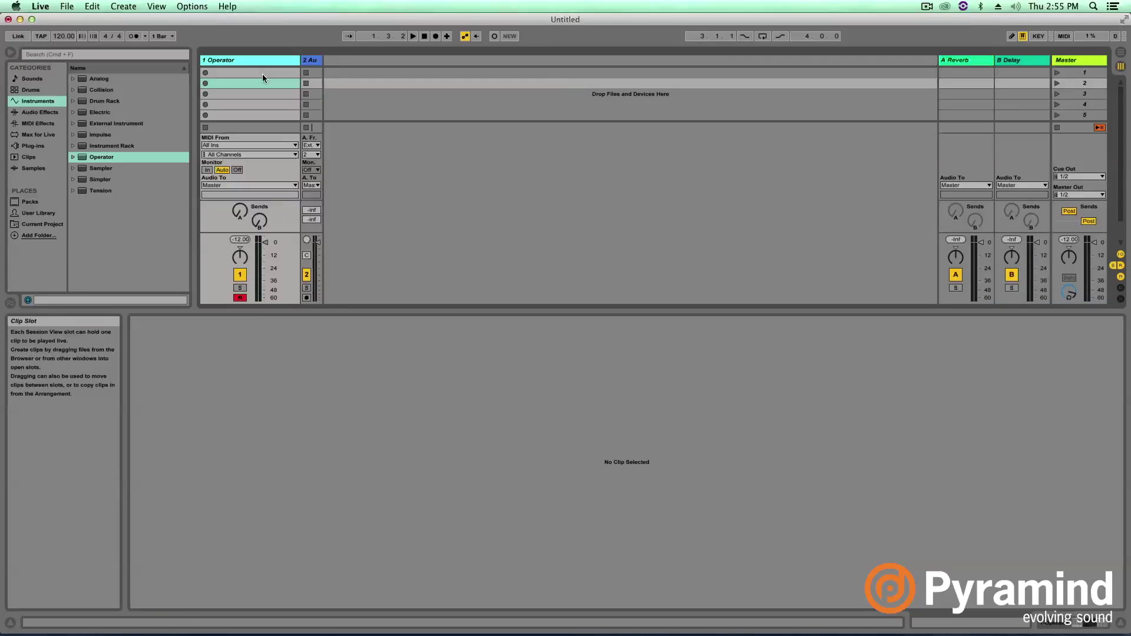
{"action": "left_click", "coordinate": [228, 83]}
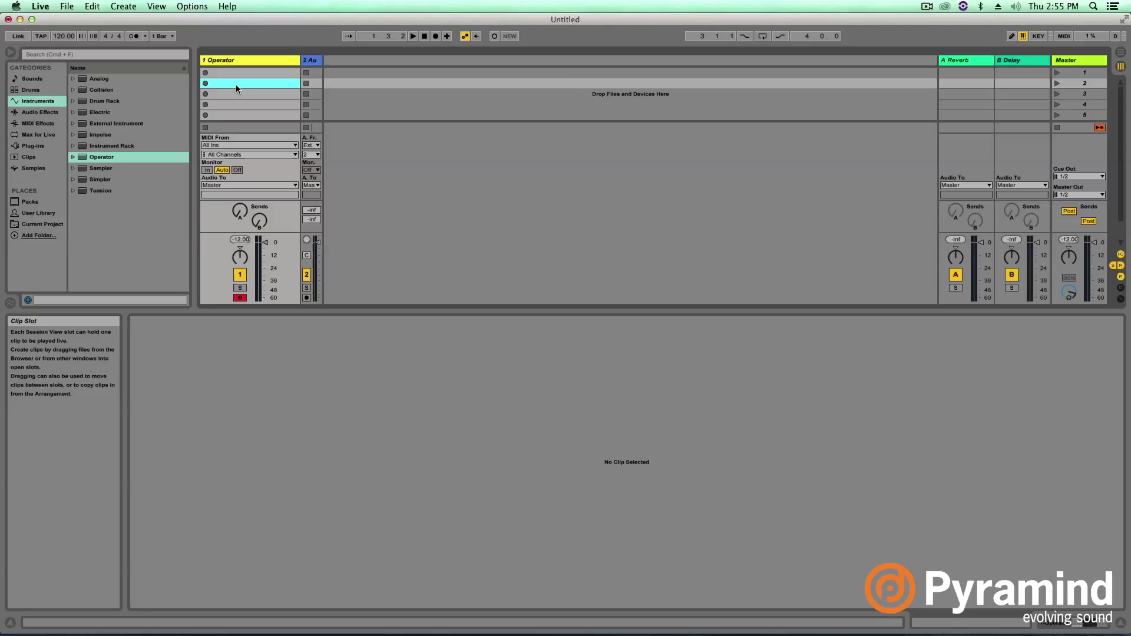
{"action": "double_click", "coordinate": [275, 85]}
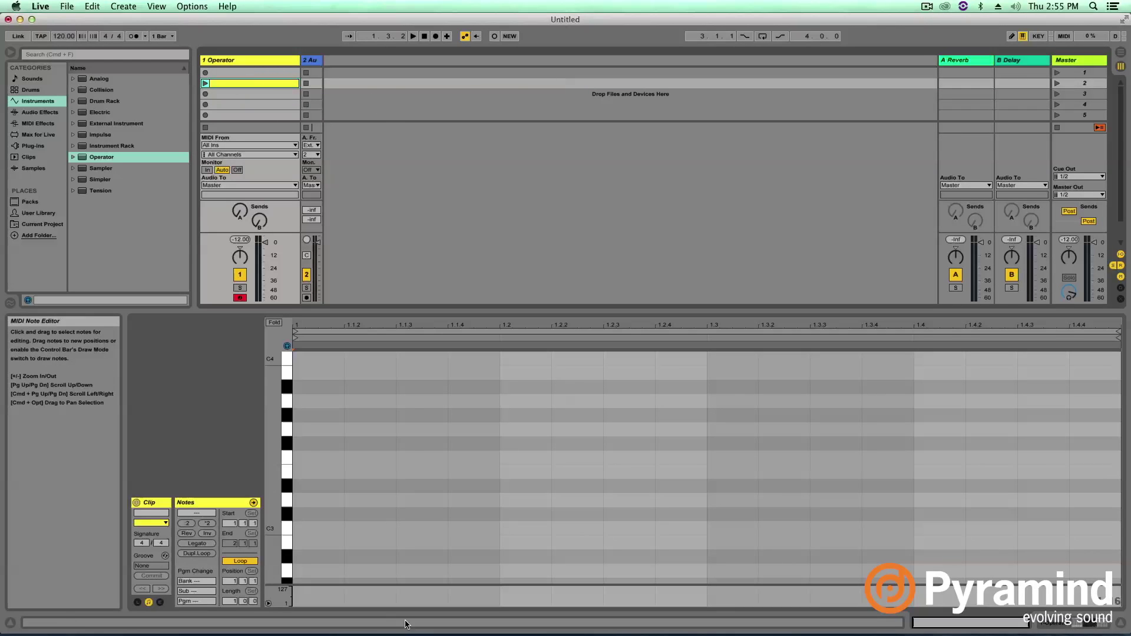
Add a C3 note at the clip start and lengthen it to one beat
{"action": "scroll", "coordinate": [328, 460], "scroll_direction": "up", "scroll_amount": 1}
{"action": "scroll", "coordinate": [317, 480], "scroll_direction": "up", "scroll_amount": 2}
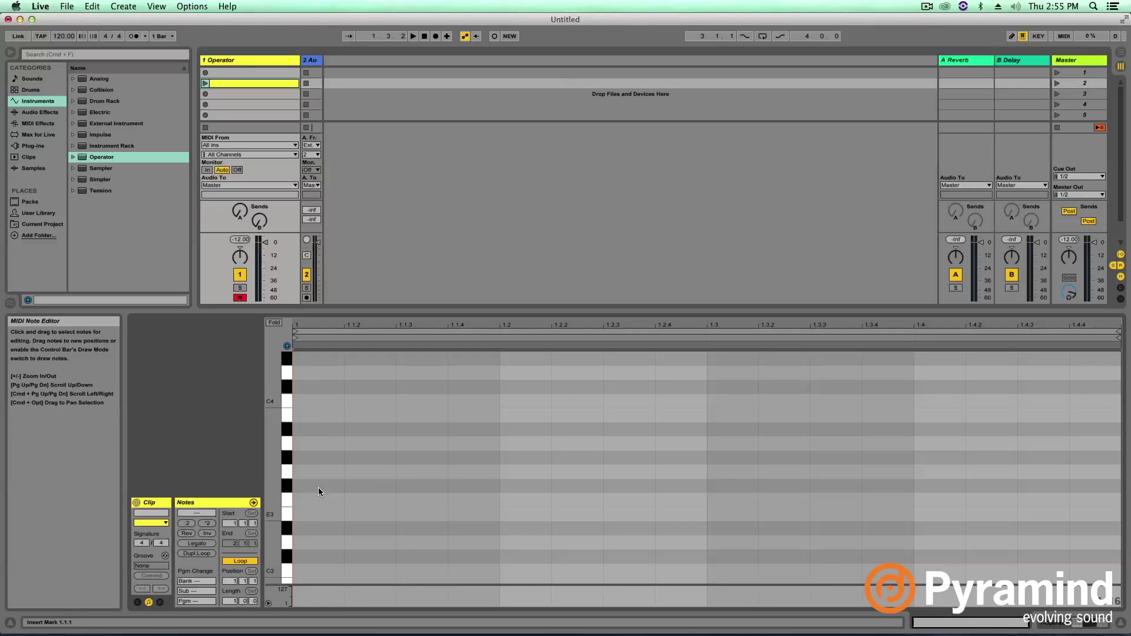
{"action": "scroll", "coordinate": [316, 474], "scroll_direction": "up", "scroll_amount": 2}
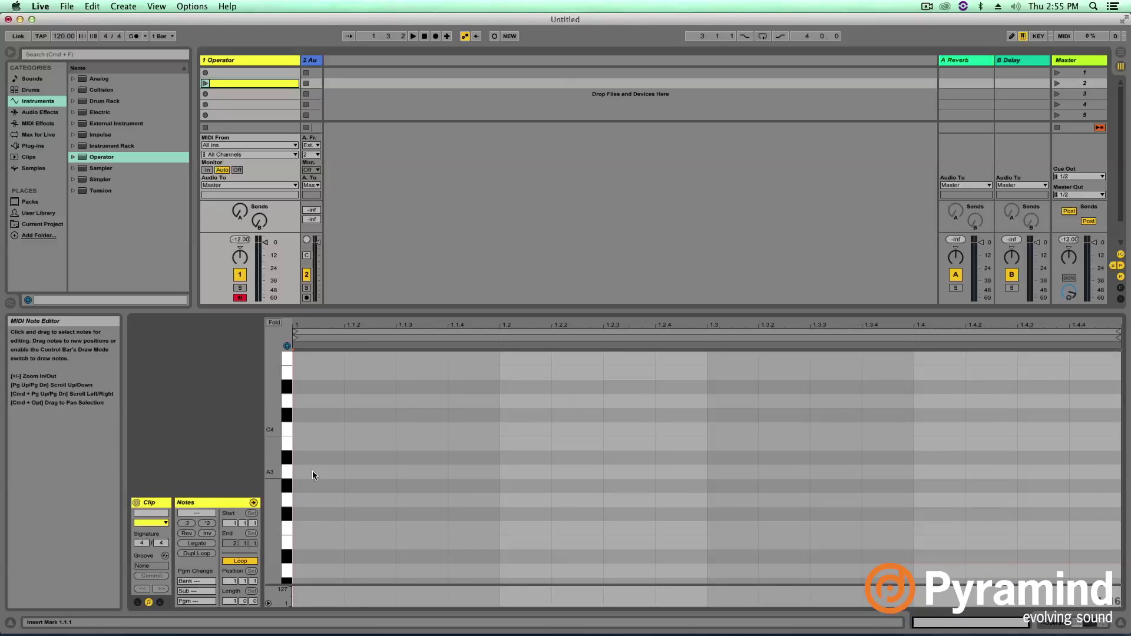
{"action": "scroll", "coordinate": [317, 481], "scroll_direction": "down", "scroll_amount": 5}
{"action": "scroll", "coordinate": [316, 478], "scroll_direction": "down", "scroll_amount": 2}
{"action": "double_click", "coordinate": [305, 430]}
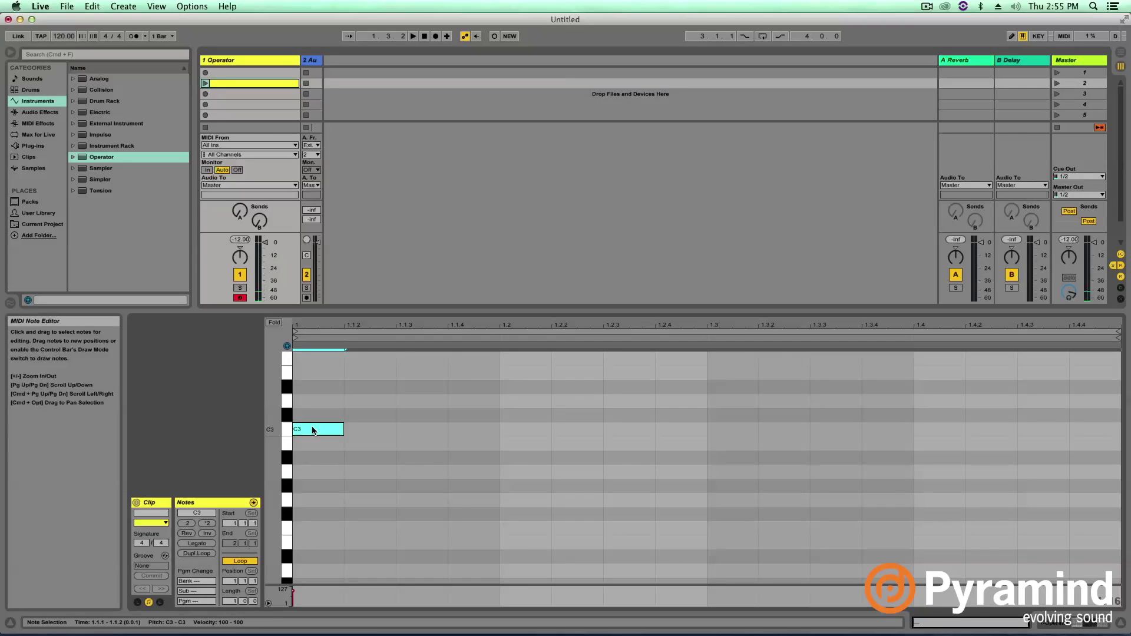
{"action": "left_click", "coordinate": [313, 430]}
{"action": "left_click_drag", "start_coordinate": [341, 432], "coordinate": [489, 437]}
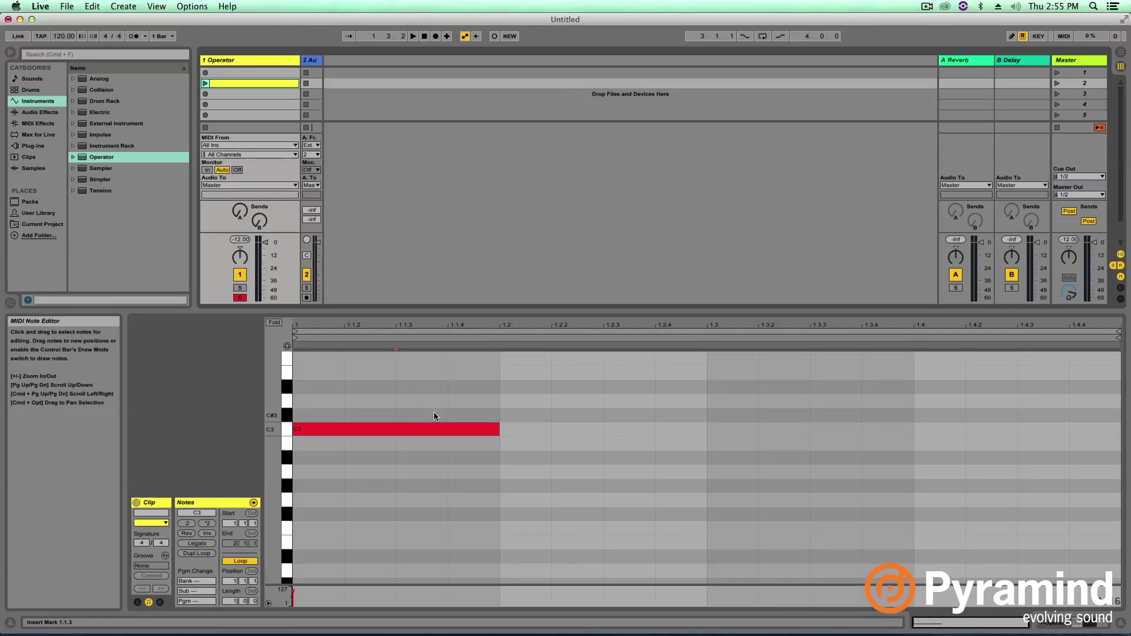
Launch the C3 clip and bring the Operator device into the detail view
{"action": "left_click", "coordinate": [205, 83]}
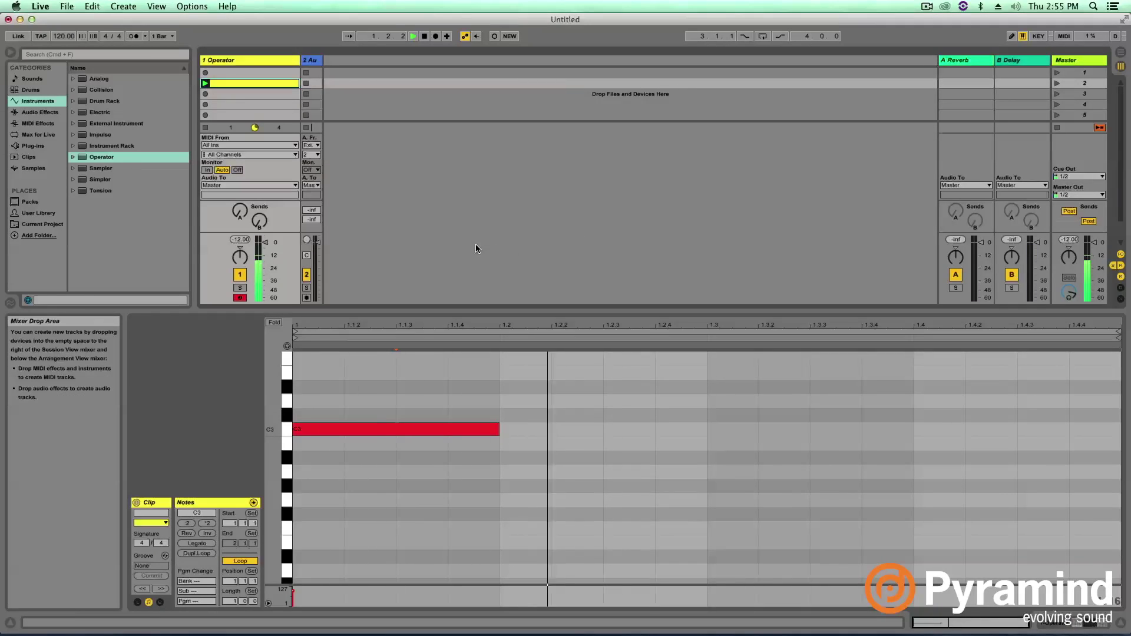
{"action": "double_click", "coordinate": [235, 59]}
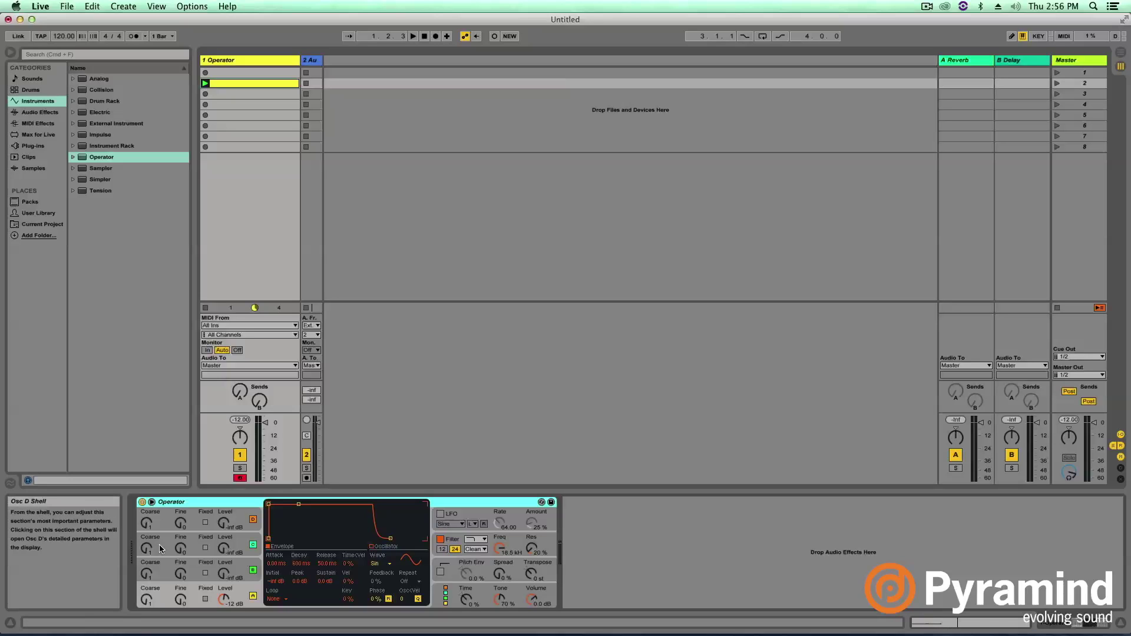
{"action": "left_click", "coordinate": [162, 510]}
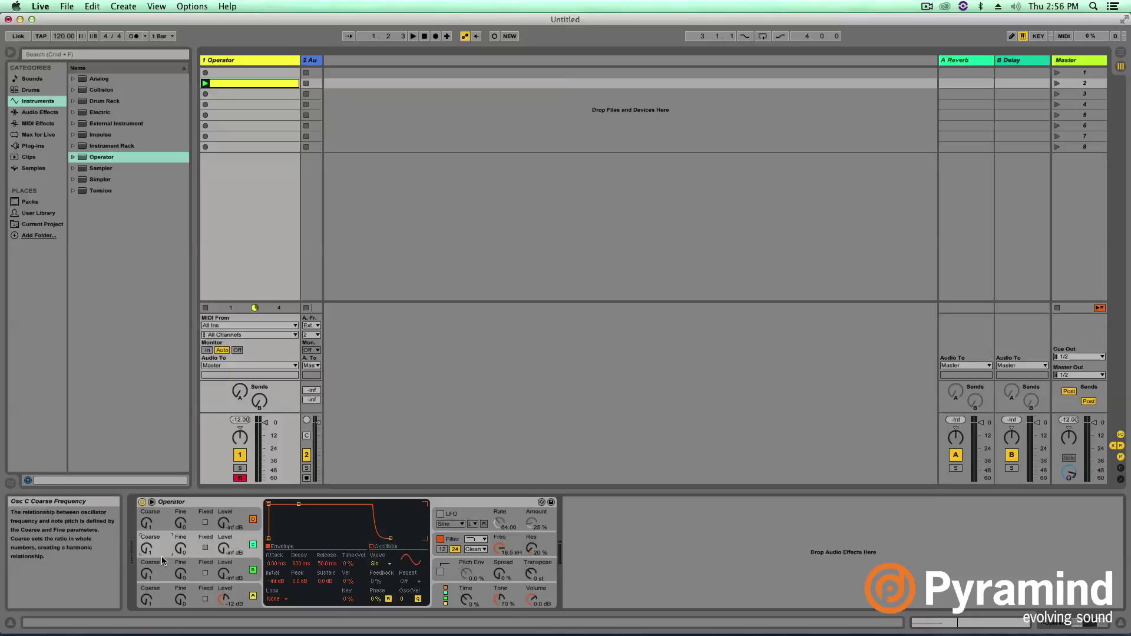
{"action": "left_click", "coordinate": [162, 587]}
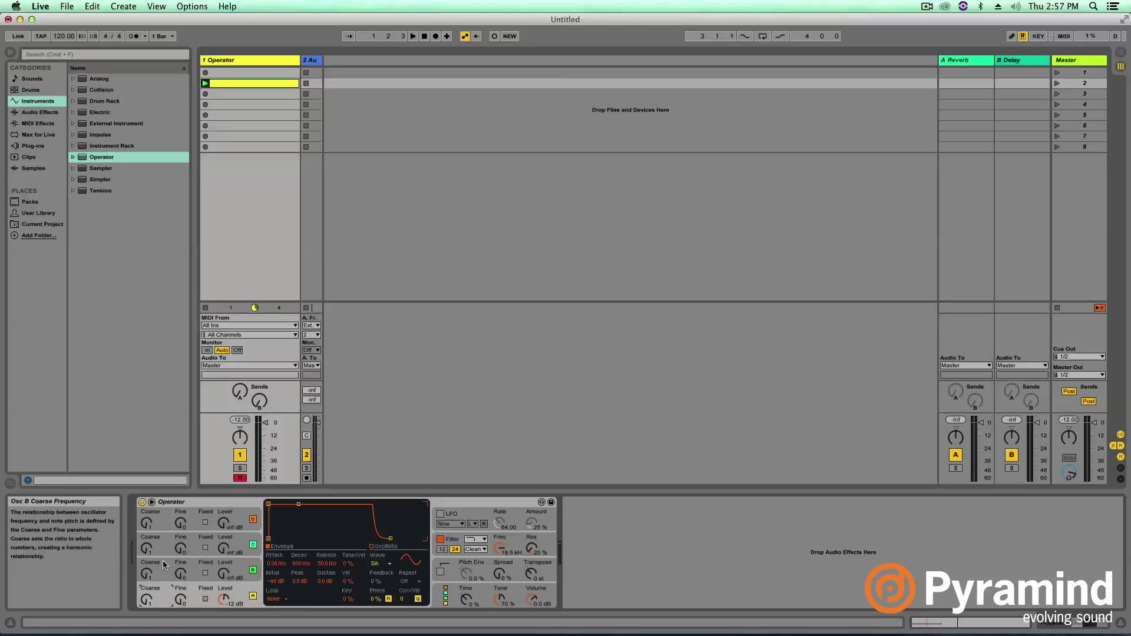
{"action": "left_click", "coordinate": [164, 539]}
{"action": "left_click", "coordinate": [161, 508]}
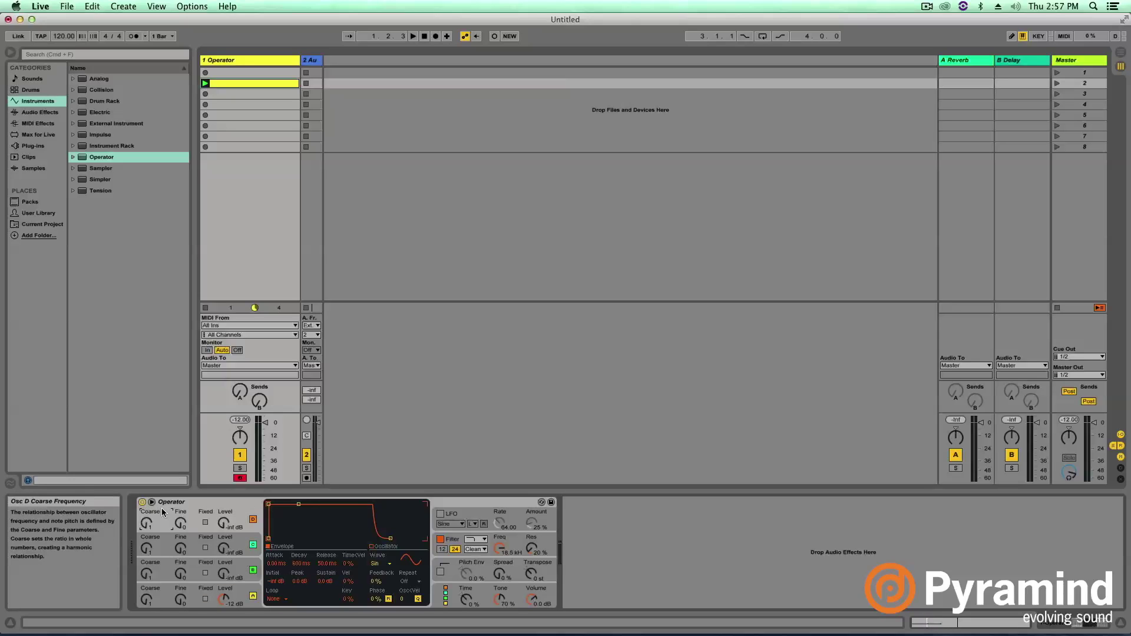
{"action": "left_click", "coordinate": [168, 503]}
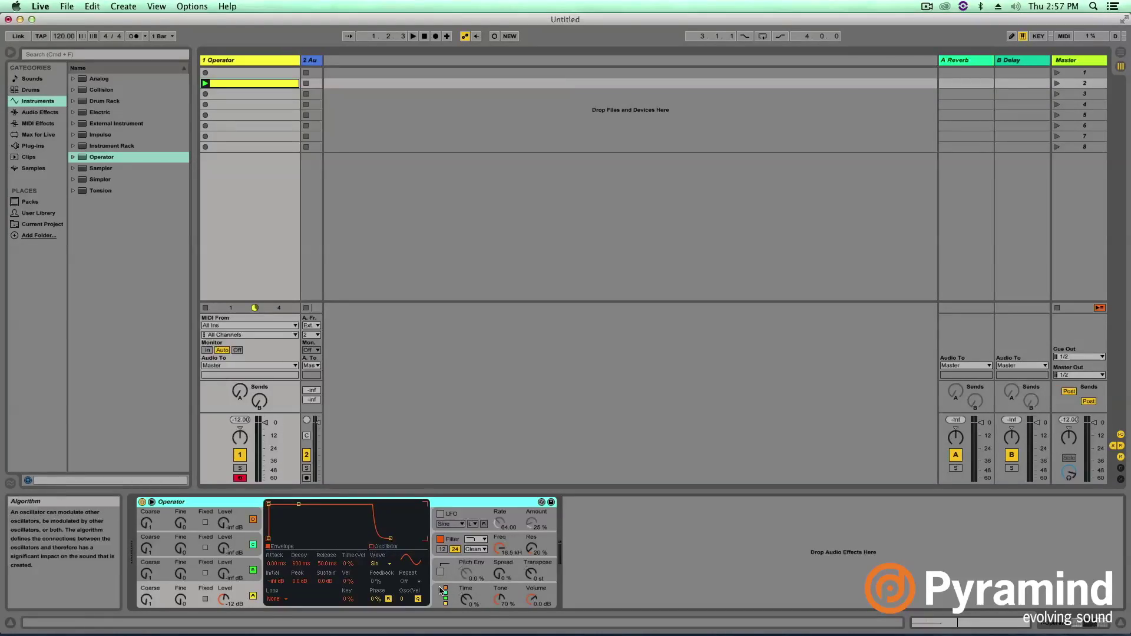
In Operator's Global section, choose the algorithm with four parallel oscillators
{"action": "left_click", "coordinate": [485, 590]}
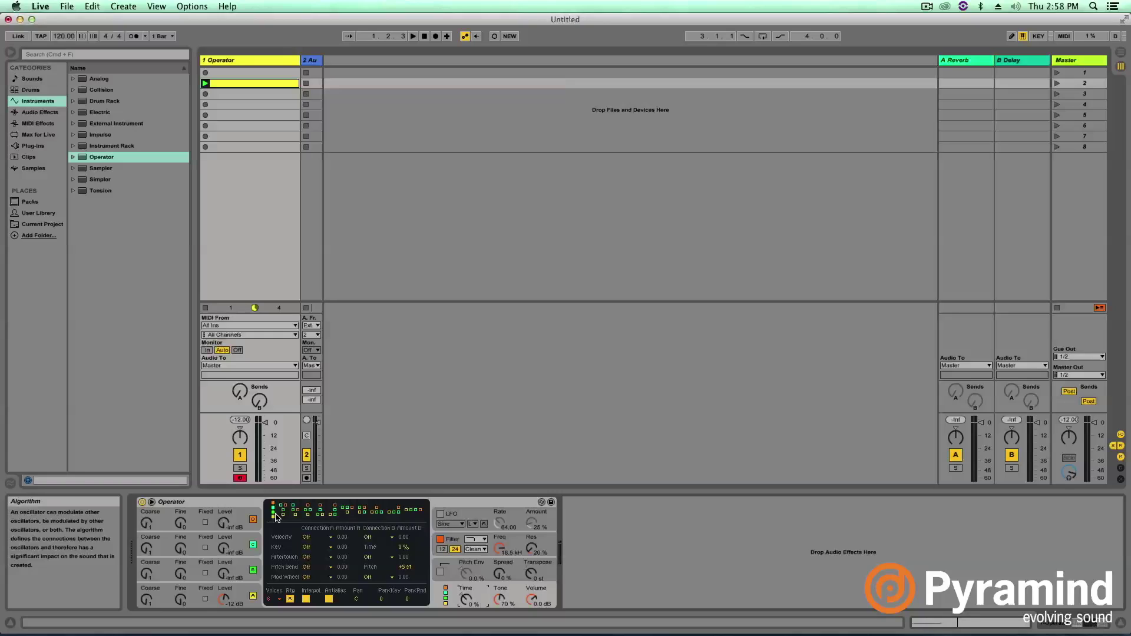
{"action": "left_click", "coordinate": [414, 511]}
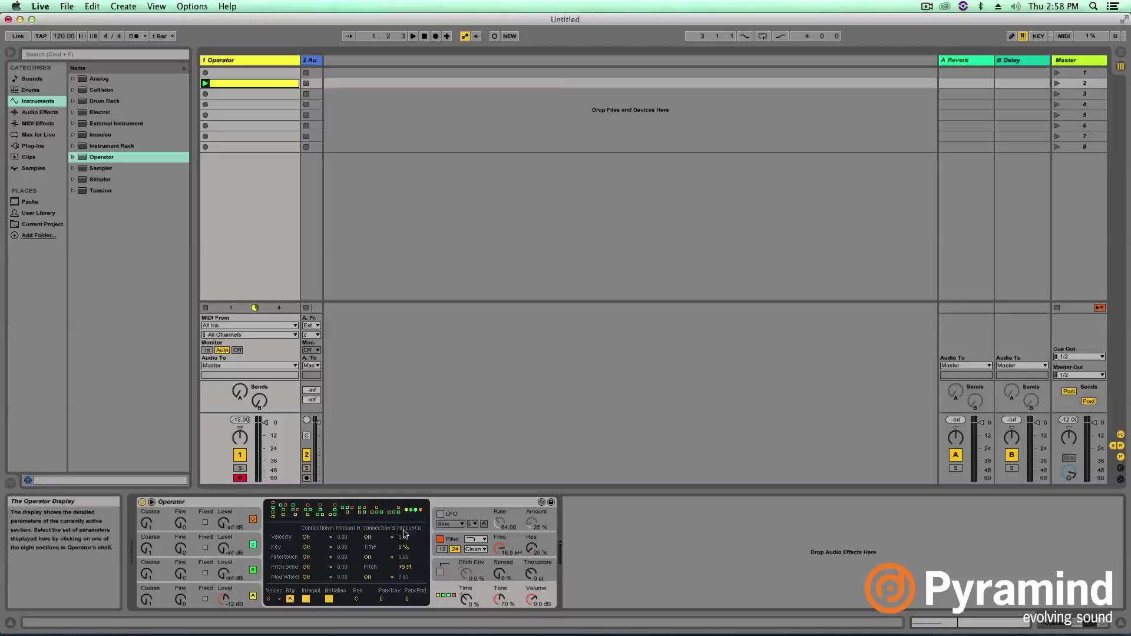
Select Oscillator D to display its envelope and sine oscillator settings
{"action": "left_click", "coordinate": [161, 585]}
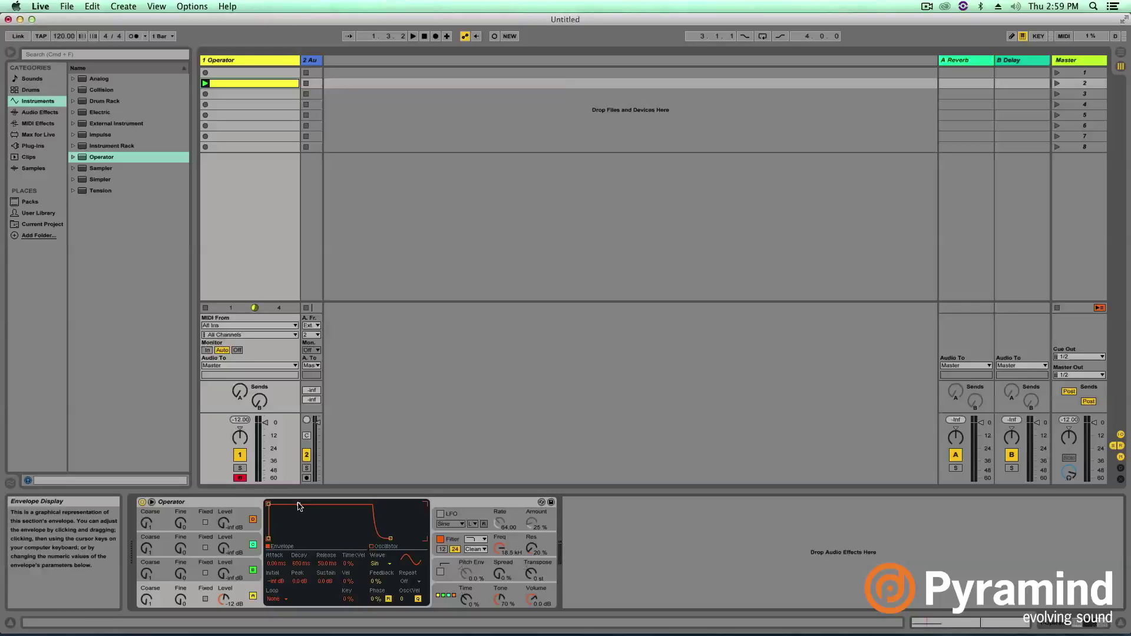
Drop the envelope sustain to silence and tune the decay to about 1.57 s by ear
{"action": "left_click_drag", "start_coordinate": [300, 507], "coordinate": [301, 539]}
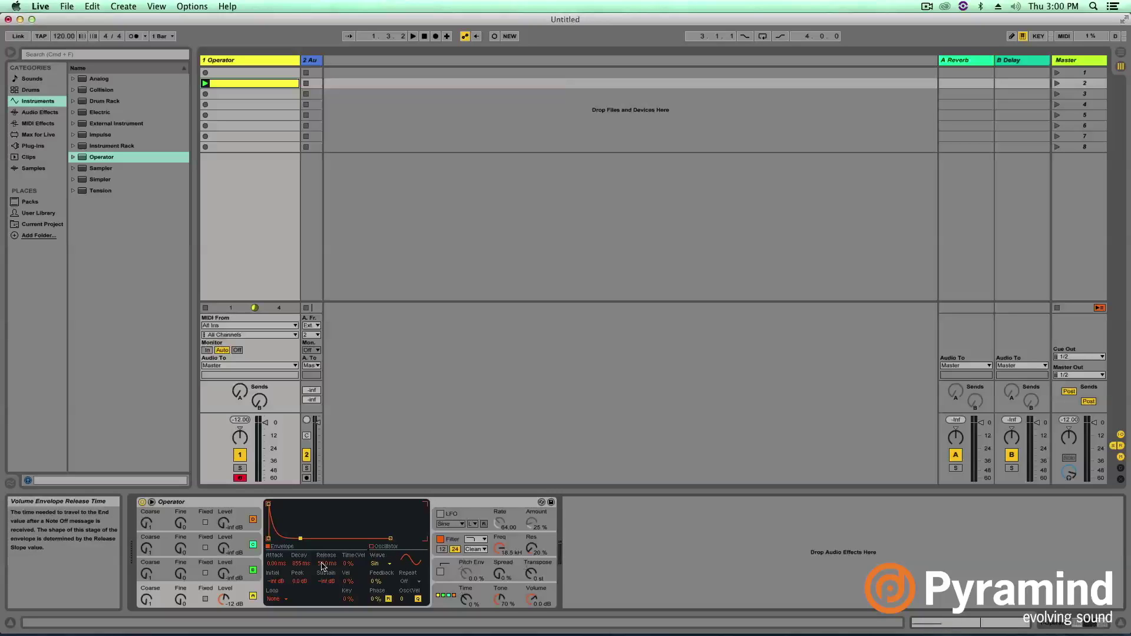
{"action": "mouse_move", "coordinate": [327, 581]}
{"action": "left_mouse_down"}
{"action": "mouse_move", "coordinate": [327, 562]}
{"action": "mouse_move", "coordinate": [327, 586]}
{"action": "left_mouse_up"}
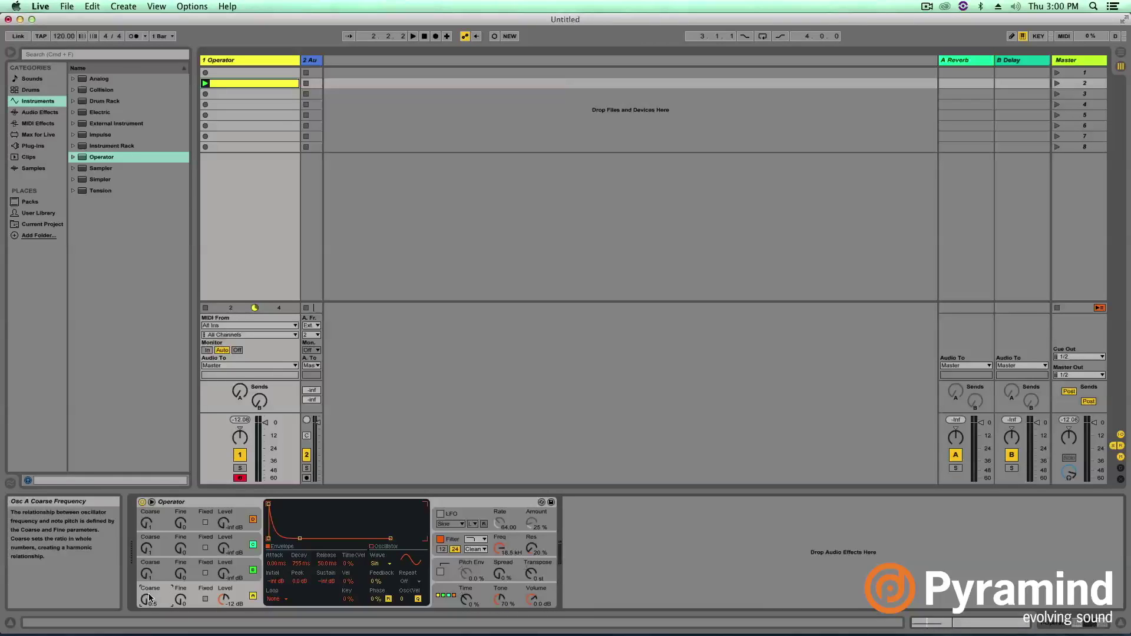
{"action": "key", "text": "space"}
{"action": "key", "text": "space"}
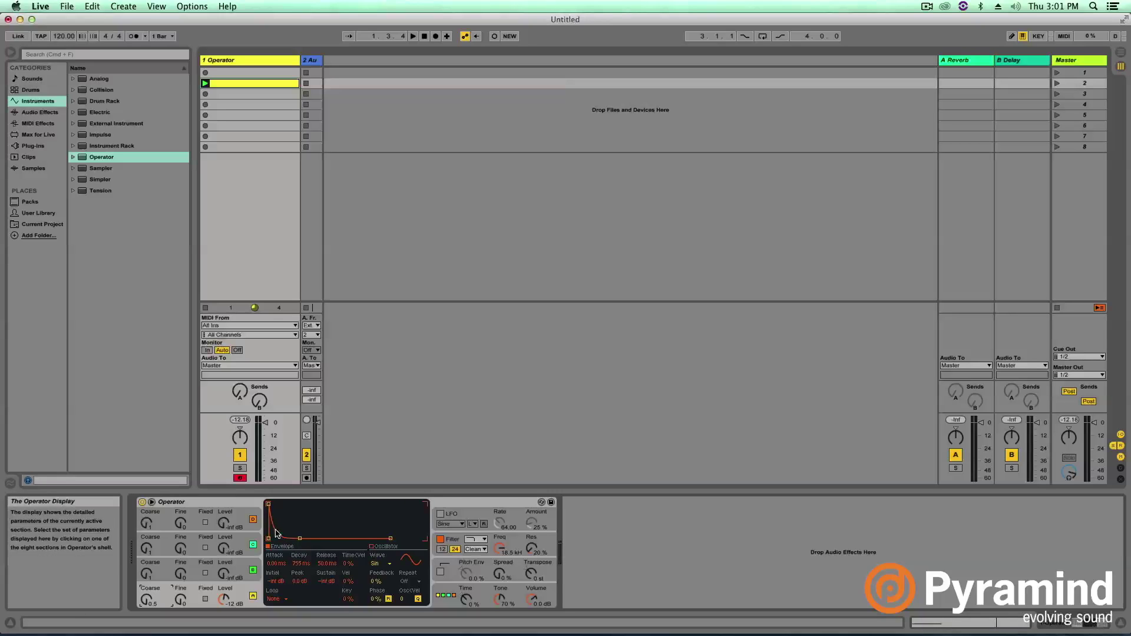
{"action": "key", "text": "space"}
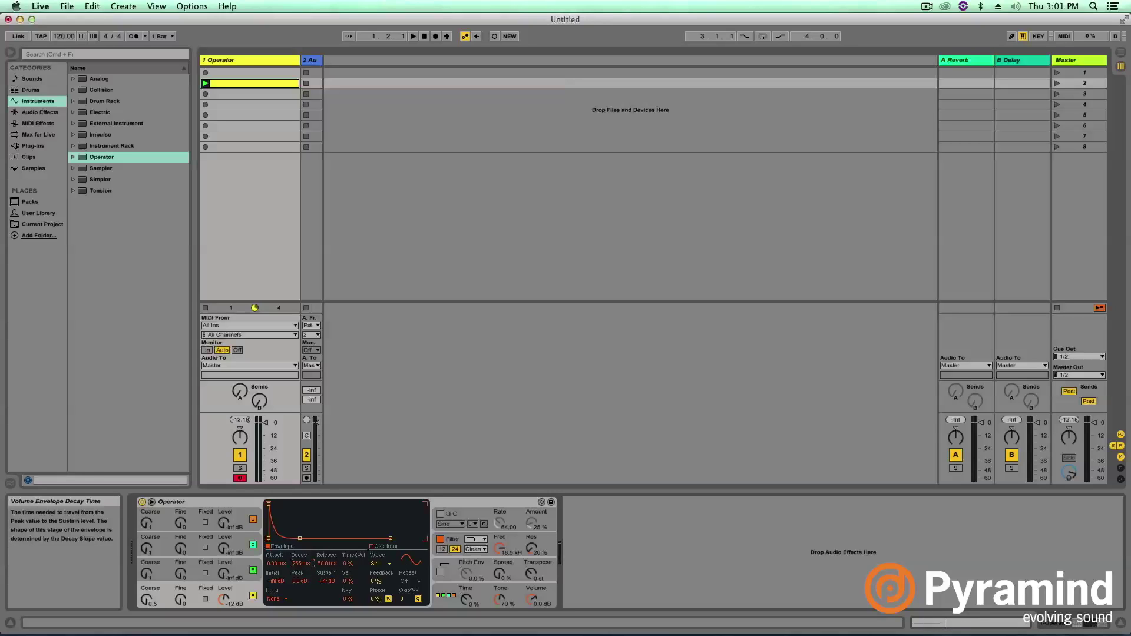
{"action": "key", "text": "space"}
{"action": "mouse_move", "coordinate": [300, 566]}
{"action": "left_mouse_down"}
{"action": "mouse_move", "coordinate": [300, 583]}
{"action": "mouse_move", "coordinate": [301, 554]}
{"action": "left_mouse_up"}
{"action": "left_click_drag", "start_coordinate": [300, 566], "coordinate": [301, 557]}
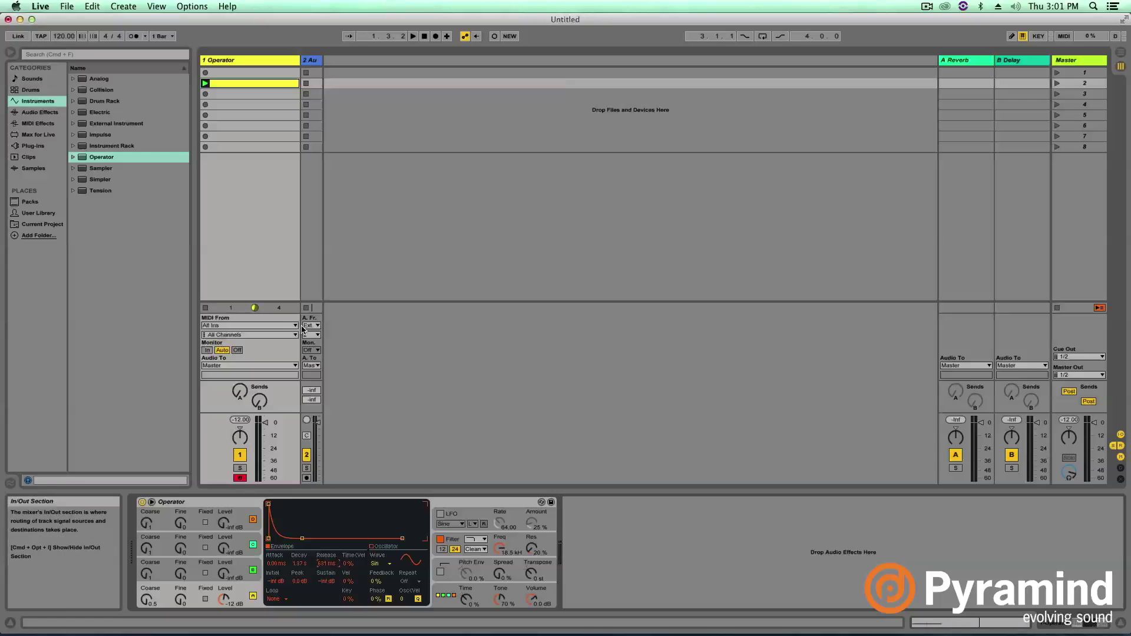
{"action": "key", "text": "space"}
{"action": "key", "text": "space"}
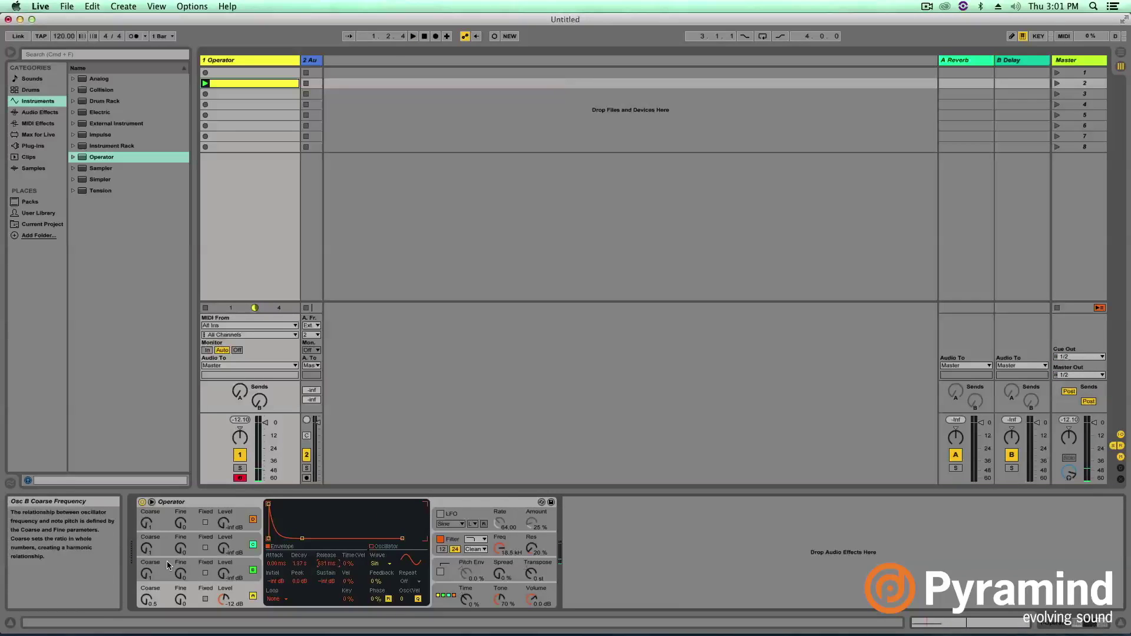
Set the oscillator's Coarse to 0.5 and its level to -3.2 dB
{"action": "left_click", "coordinate": [160, 586]}
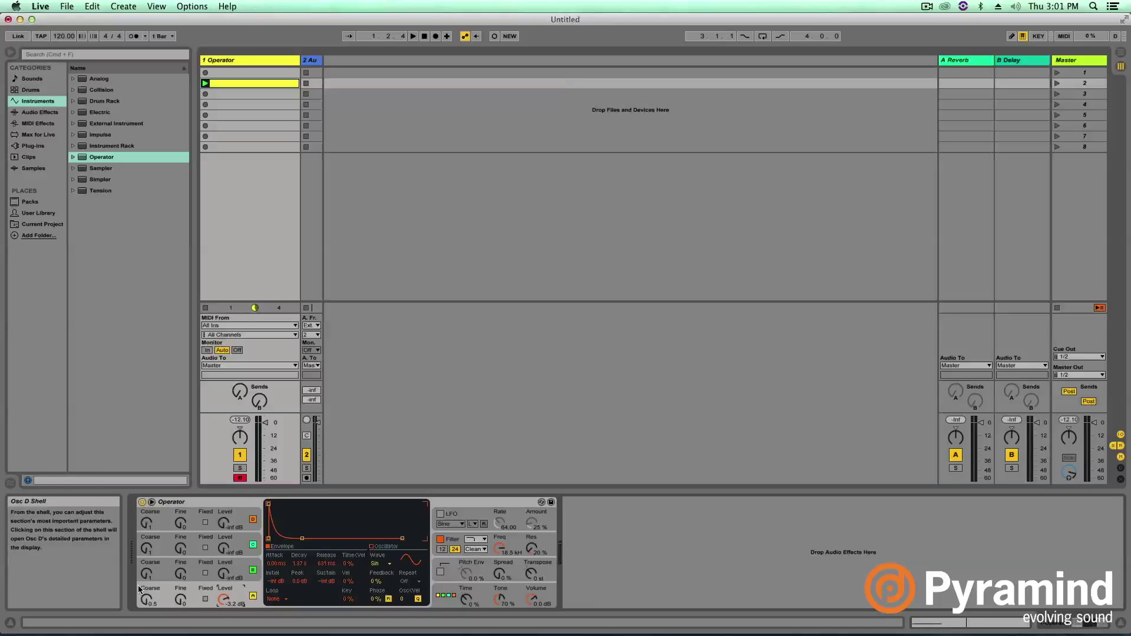
{"action": "left_click_drag", "start_coordinate": [223, 598], "coordinate": [224, 592]}
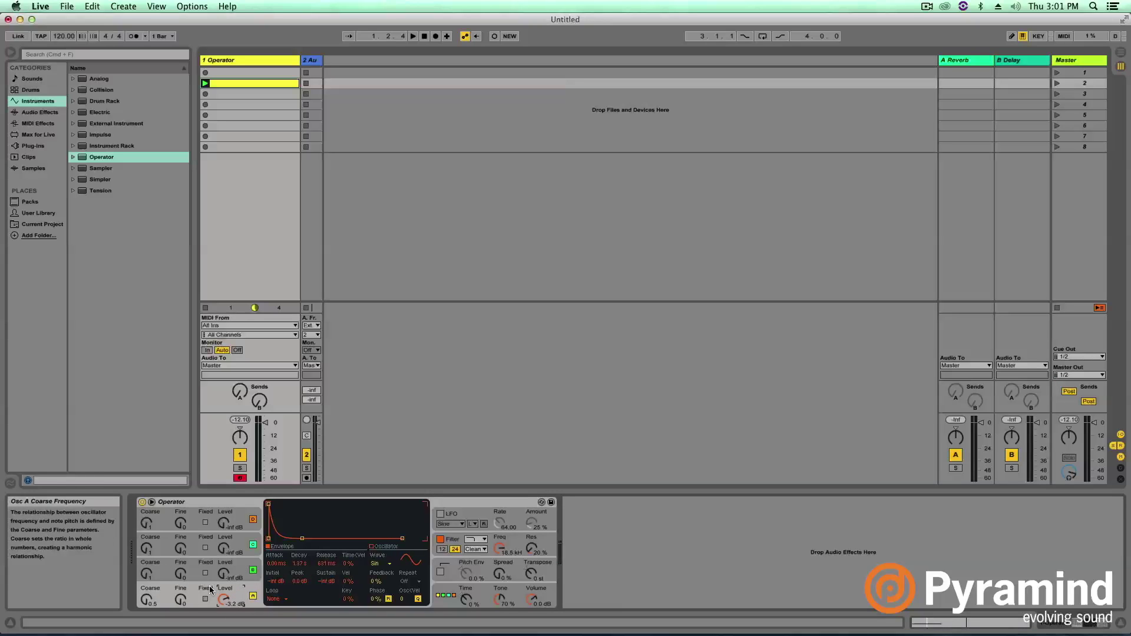
{"action": "left_click", "coordinate": [372, 547]}
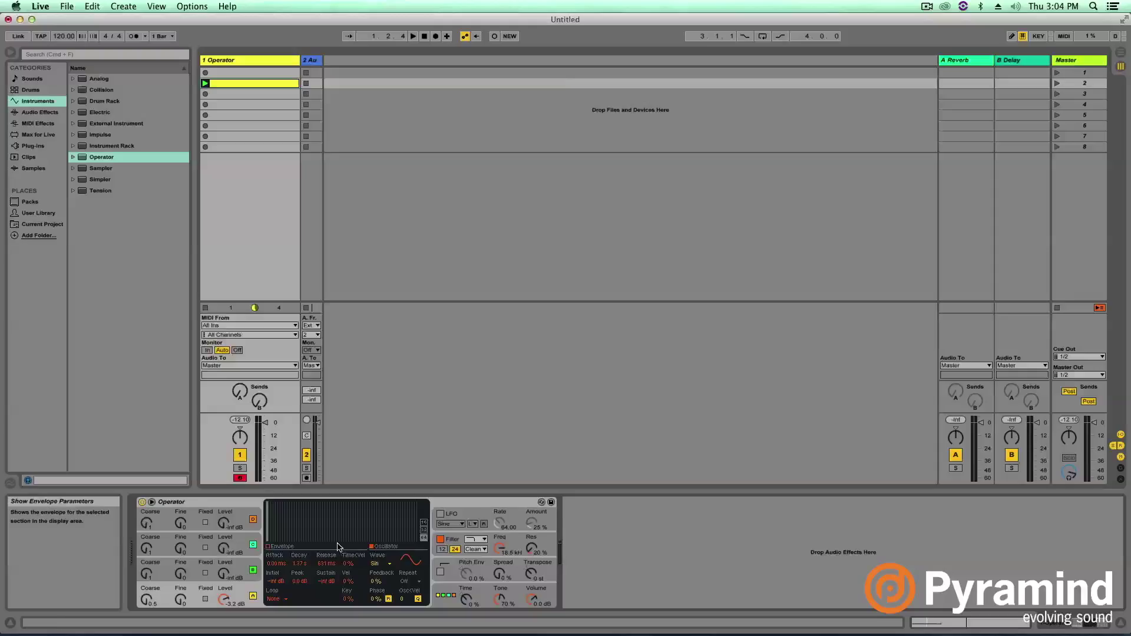
Draw partial 19 at about -28.2 dB into Osc A's waveform, making it User
{"action": "mouse_move", "coordinate": [348, 533]}
{"action": "left_mouse_down"}
{"action": "mouse_move", "coordinate": [345, 505]}
{"action": "mouse_move", "coordinate": [310, 530]}
{"action": "mouse_move", "coordinate": [312, 502]}
{"action": "left_mouse_up"}
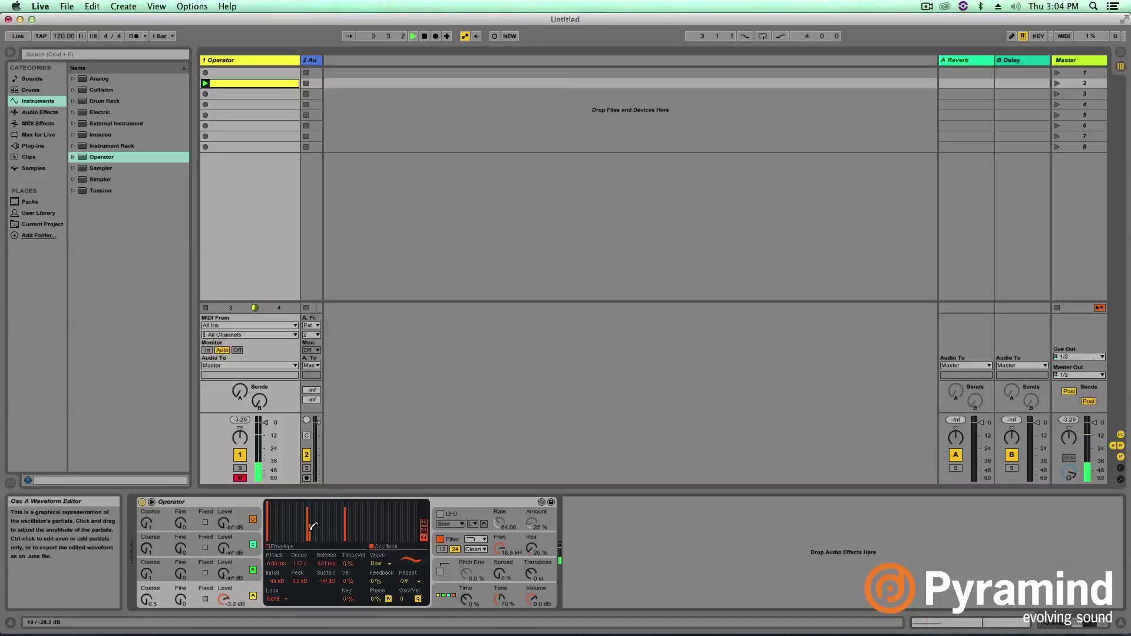
Draw more upper partials into Osc A, audition with a note, then erase all but the lowest few
{"action": "left_click_drag", "start_coordinate": [311, 508], "coordinate": [312, 543]}
{"action": "mouse_move", "coordinate": [385, 541]}
{"action": "left_mouse_down"}
{"action": "mouse_move", "coordinate": [384, 512]}
{"action": "mouse_move", "coordinate": [349, 519]}
{"action": "mouse_move", "coordinate": [346, 542]}
{"action": "mouse_move", "coordinate": [387, 542]}
{"action": "left_mouse_up"}
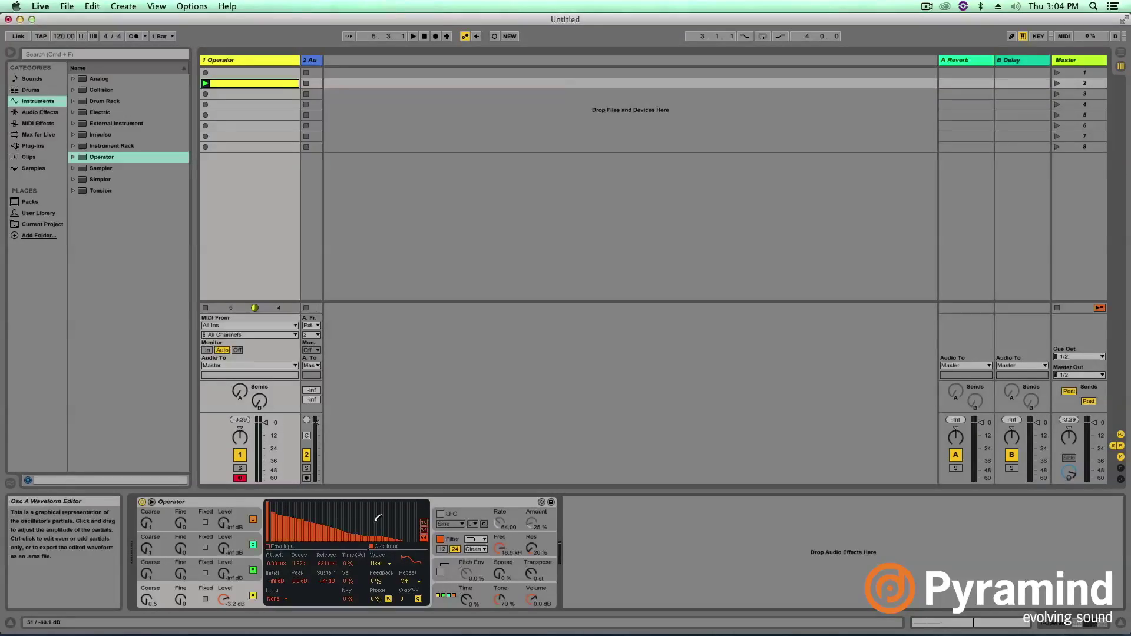
{"action": "key", "text": "a"}
{"action": "mouse_move", "coordinate": [413, 534]}
{"action": "left_mouse_down"}
{"action": "mouse_move", "coordinate": [343, 574]}
{"action": "mouse_move", "coordinate": [272, 577]}
{"action": "left_mouse_up"}
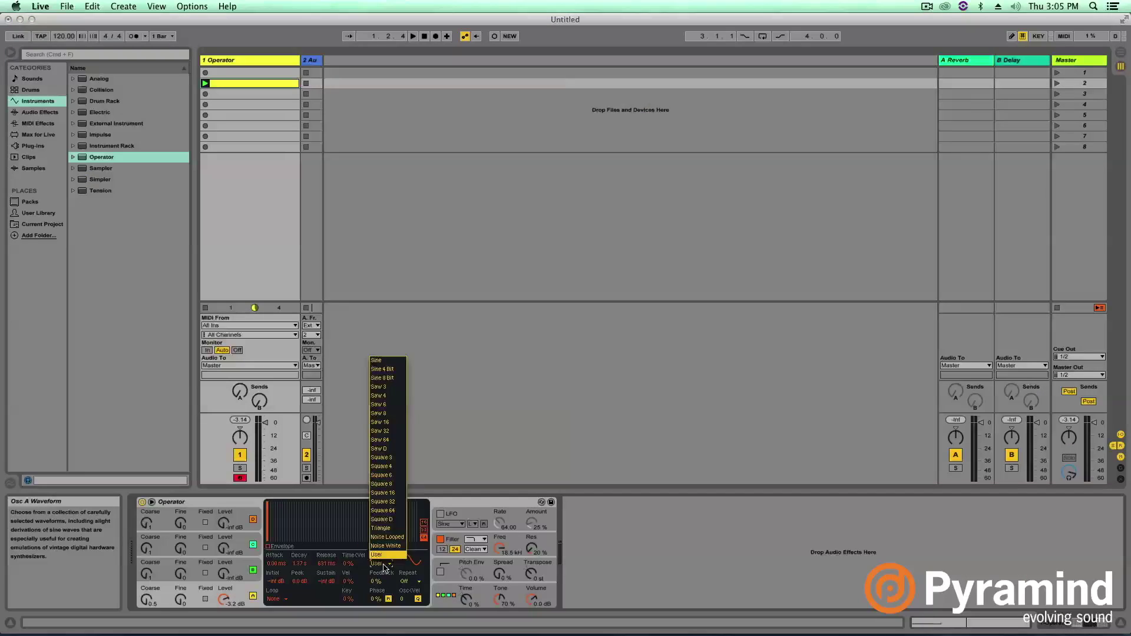
{"action": "left_click", "coordinate": [383, 566]}
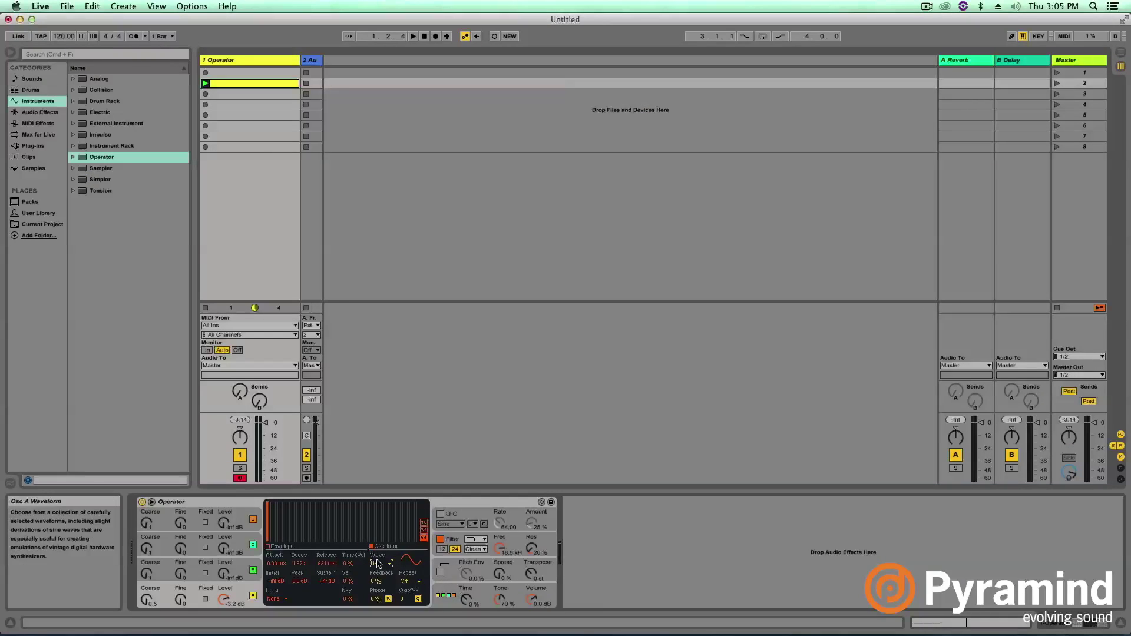
Reset Osc A's wave to Sine, then draw in the first partials around -19 dB and lower them
{"action": "left_click", "coordinate": [380, 566]}
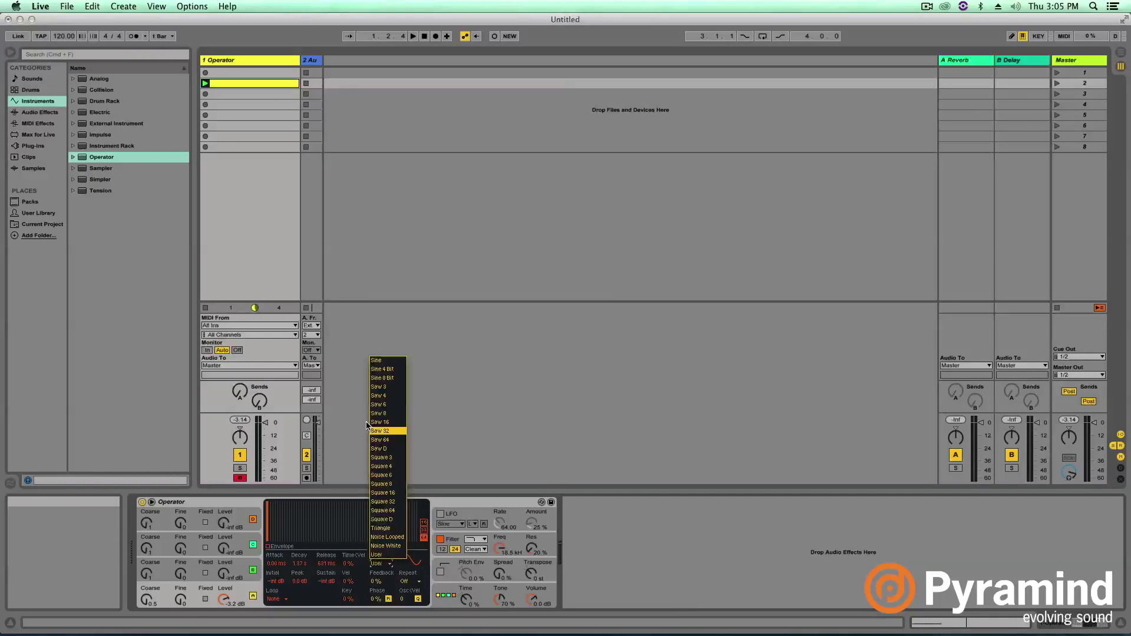
{"action": "left_click", "coordinate": [377, 361]}
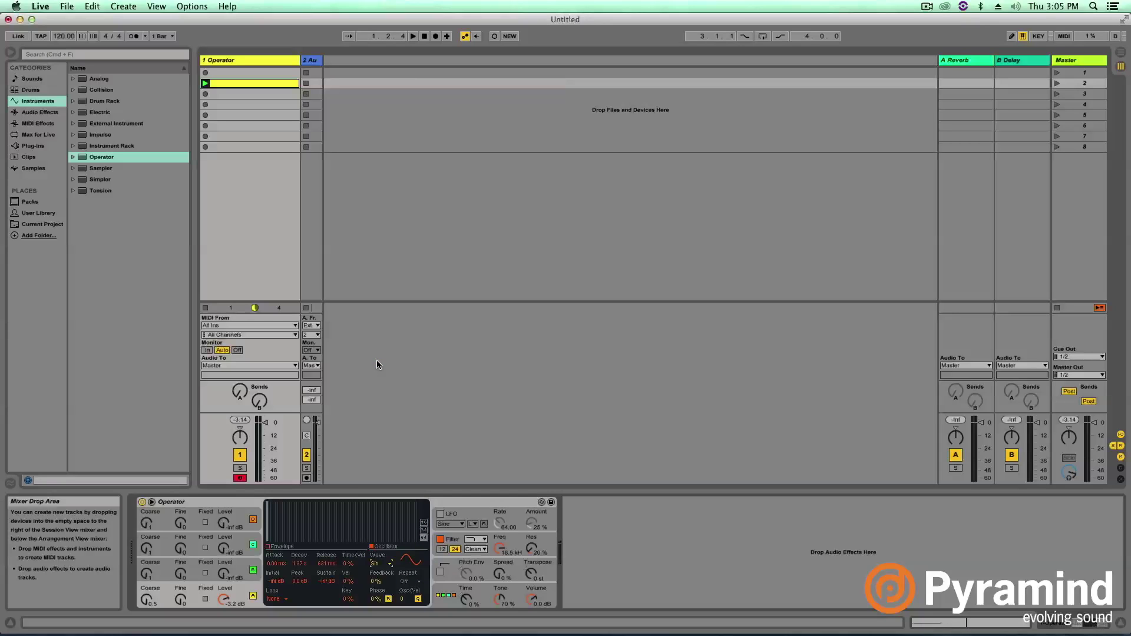
{"action": "left_click", "coordinate": [270, 534]}
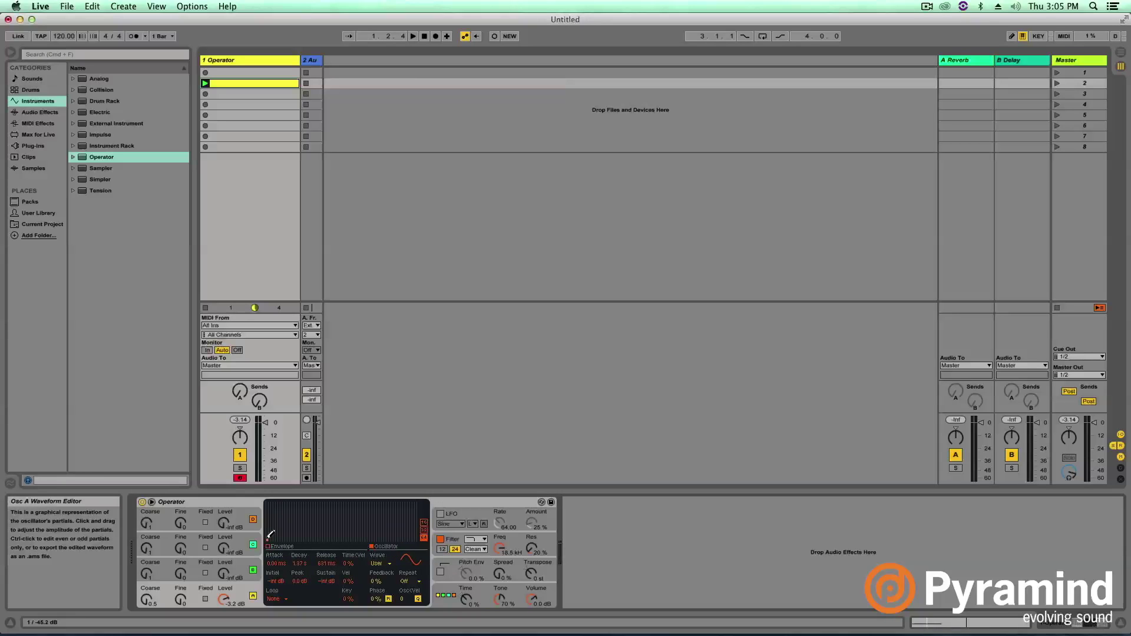
{"action": "left_click_drag", "start_coordinate": [269, 512], "coordinate": [268, 546]}
{"action": "left_click_drag", "start_coordinate": [275, 519], "coordinate": [273, 533]}
{"action": "left_click_drag", "start_coordinate": [276, 519], "coordinate": [276, 533]}
Shorten Osc A's decay to 983 ms and drop Osc B's envelope sustain to -inf dB
{"action": "left_click", "coordinate": [269, 546]}
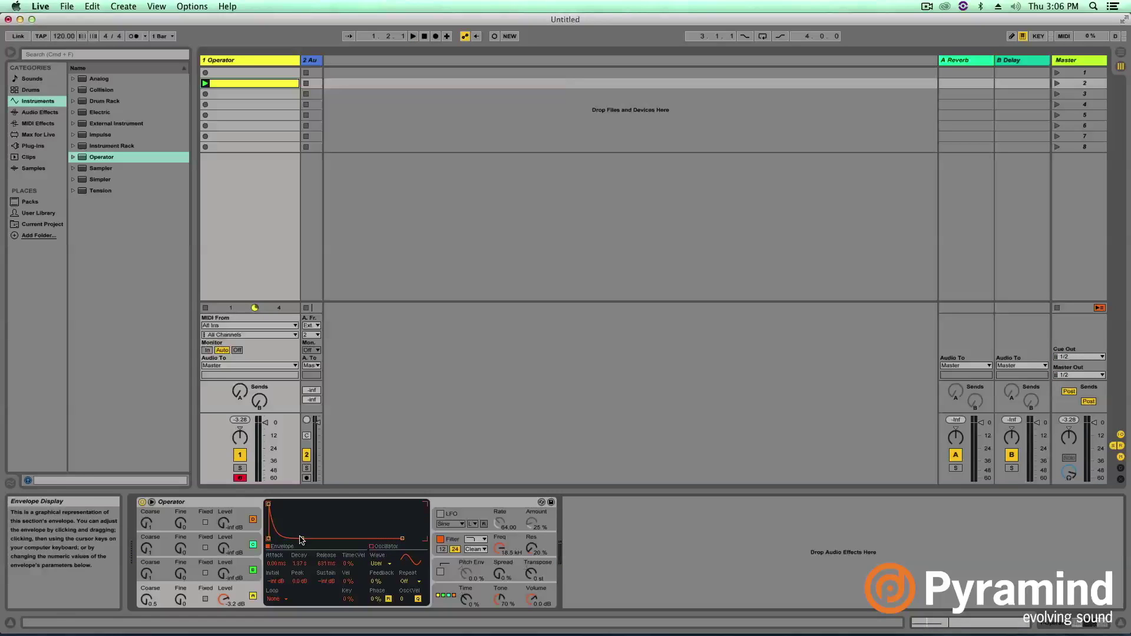
{"action": "left_click_drag", "start_coordinate": [304, 539], "coordinate": [301, 539]}
{"action": "left_click", "coordinate": [190, 561]}
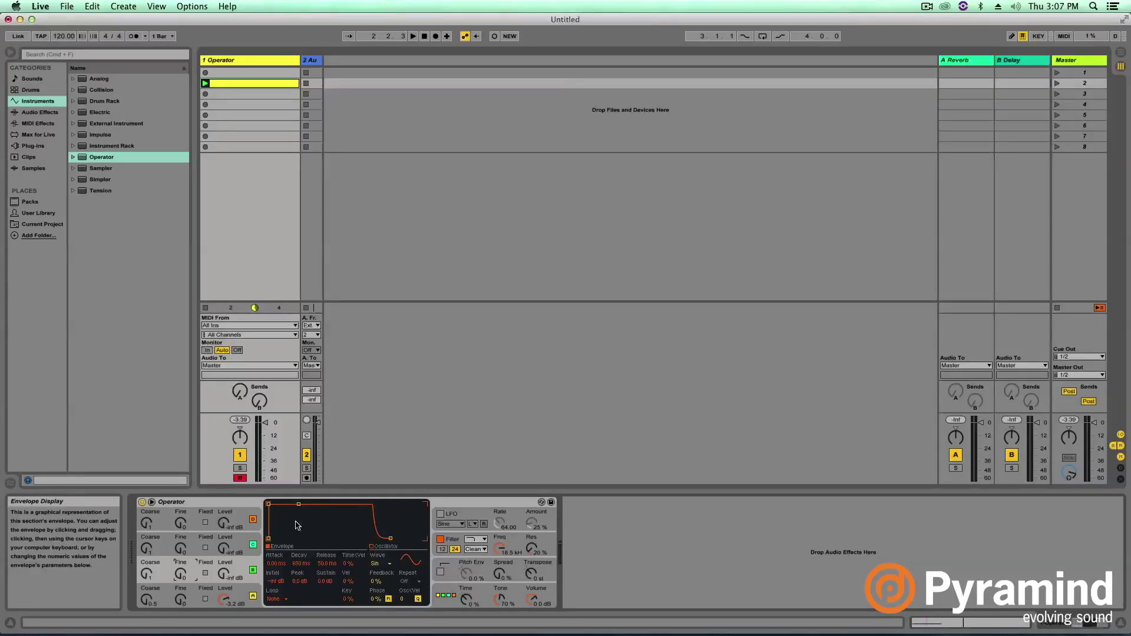
{"action": "left_click_drag", "start_coordinate": [325, 584], "coordinate": [325, 618]}
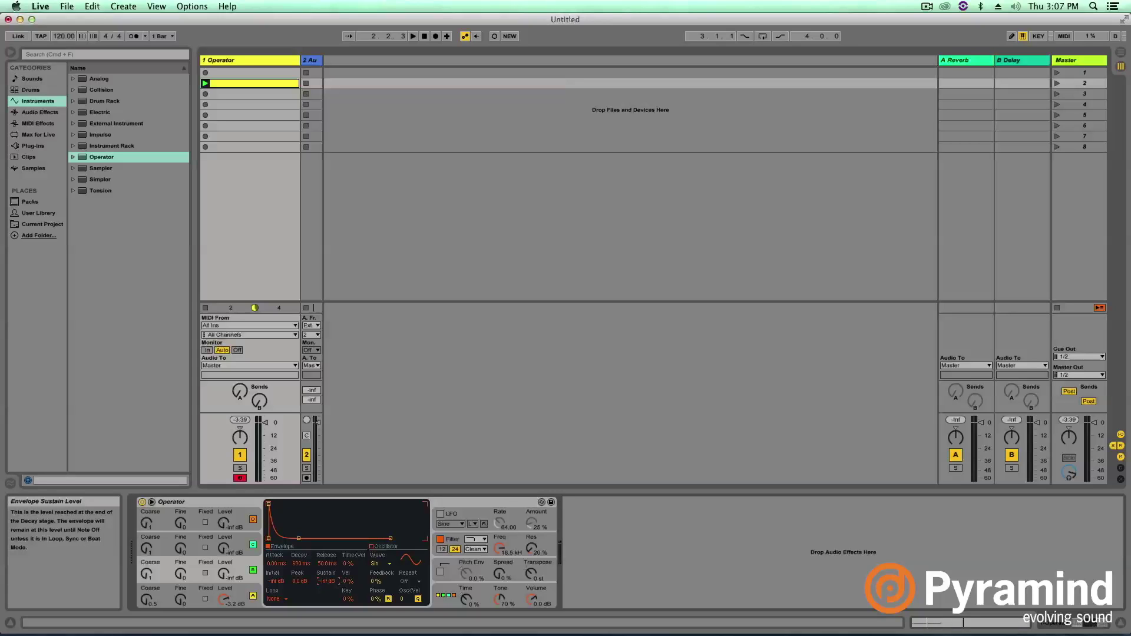
{"action": "key", "text": "space"}
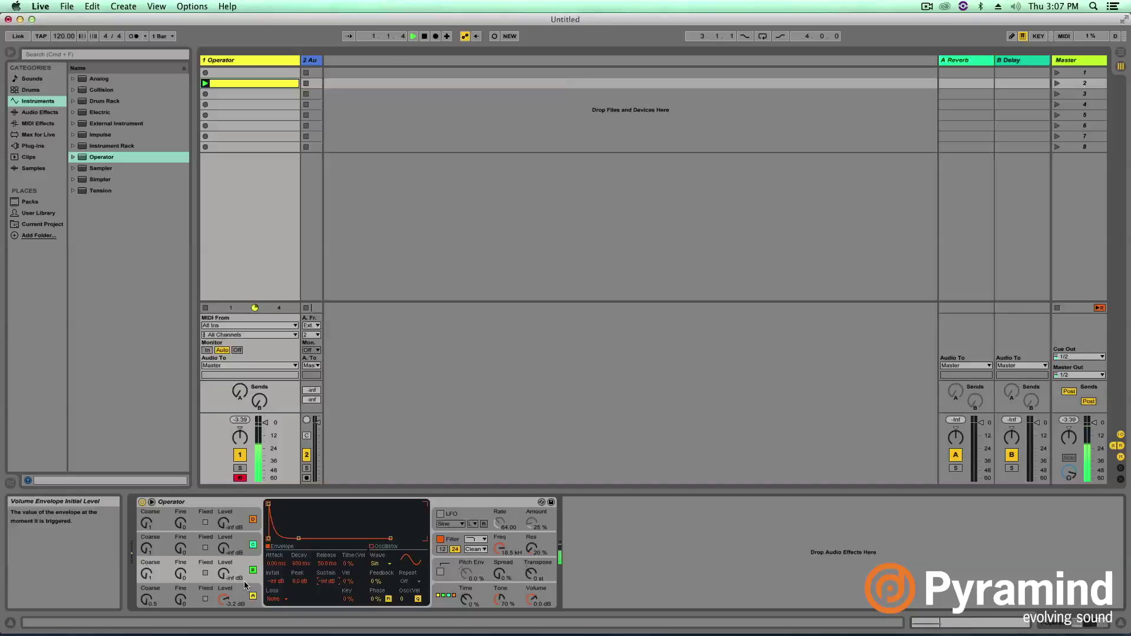
Raise Osc B's output level from silence to about -1.9 dB
{"action": "key", "text": "space"}
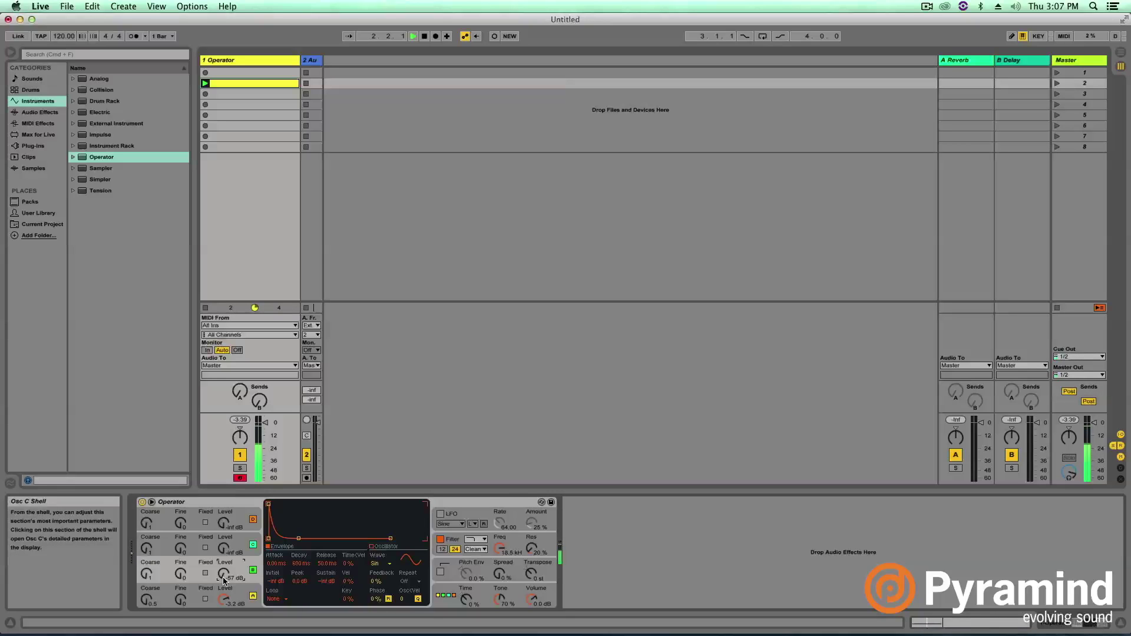
{"action": "left_click_drag", "start_coordinate": [224, 580], "coordinate": [224, 578]}
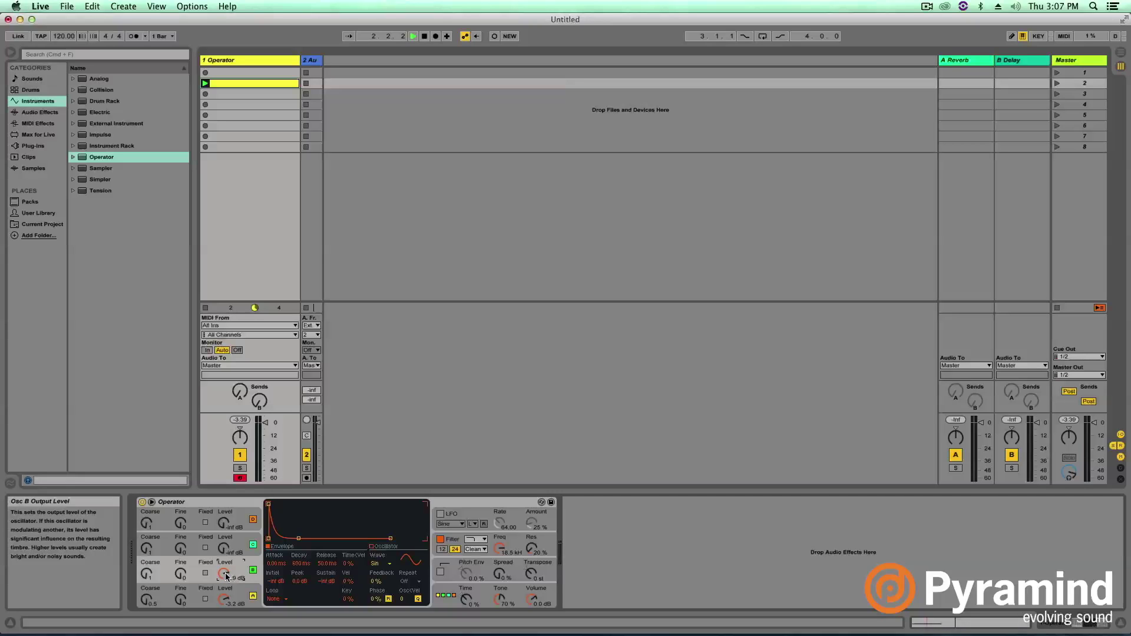
{"action": "key", "text": "space"}
Drag Osc A's envelope decay breakpoint much longer and audition the kick
{"action": "left_click", "coordinate": [191, 591]}
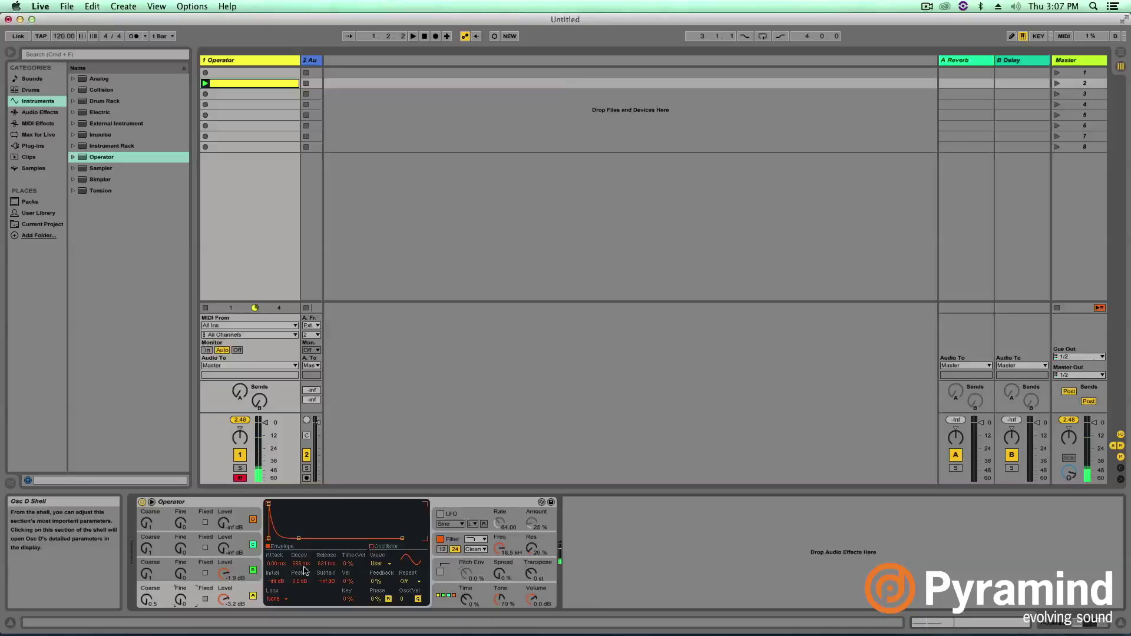
{"action": "left_click", "coordinate": [298, 538]}
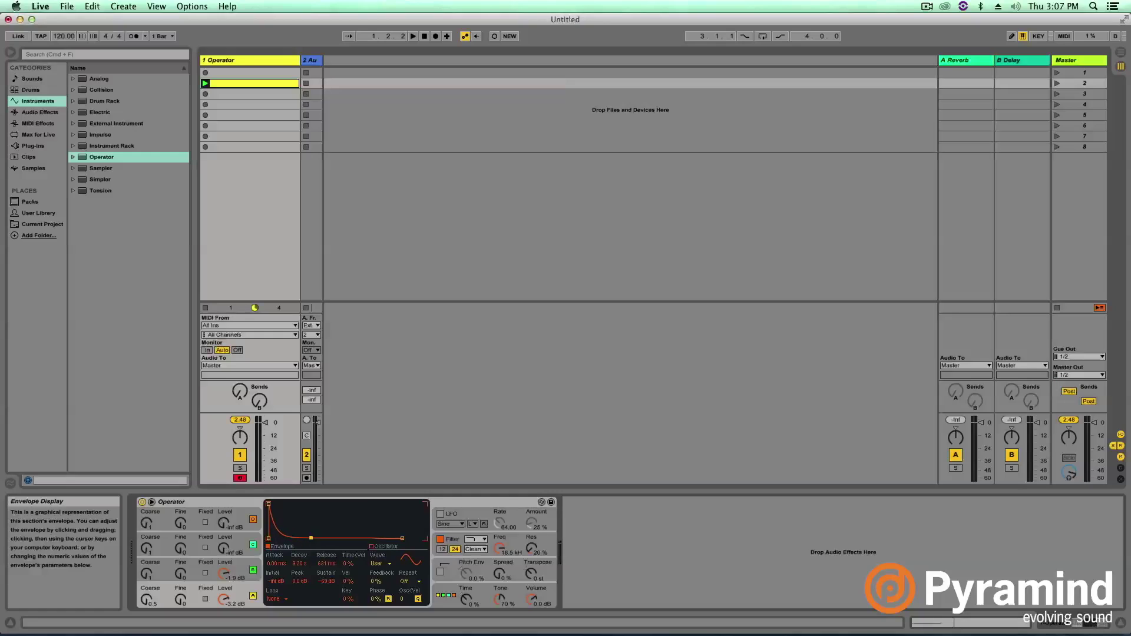
{"action": "left_click_drag", "start_coordinate": [311, 537], "coordinate": [315, 538]}
{"action": "key", "text": "space"}
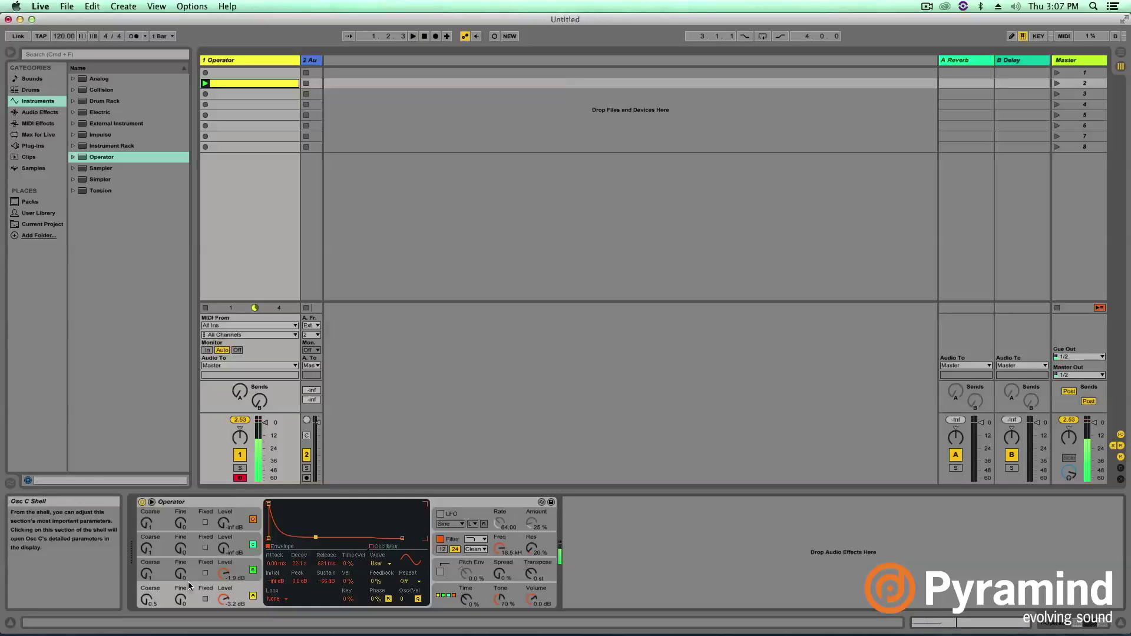
{"action": "key", "text": "space"}
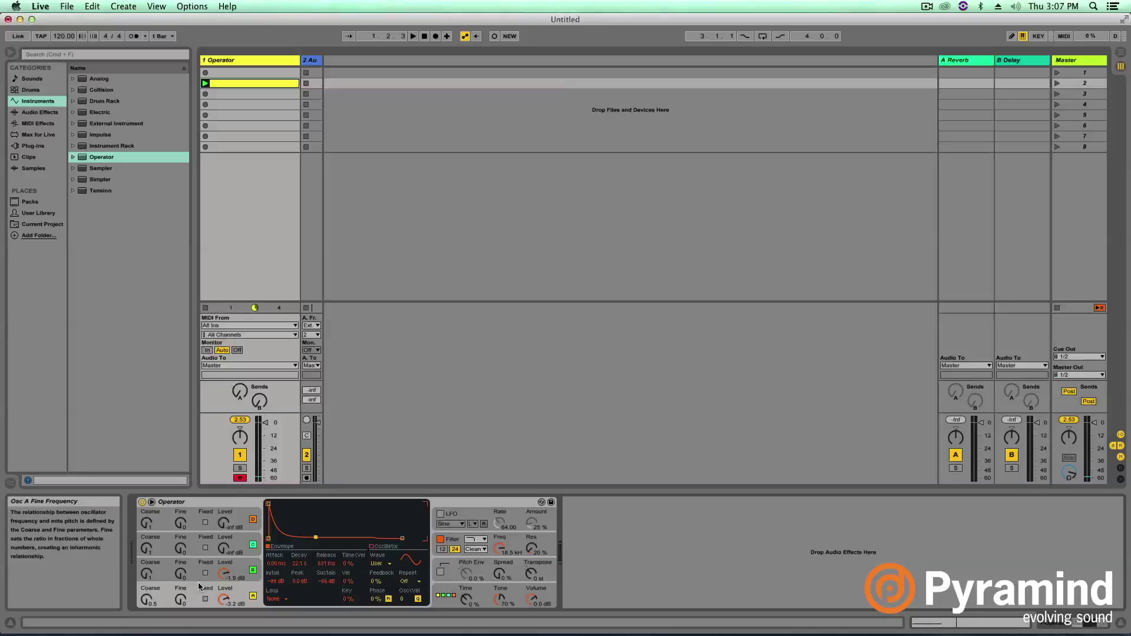
{"action": "left_click", "coordinate": [147, 572]}
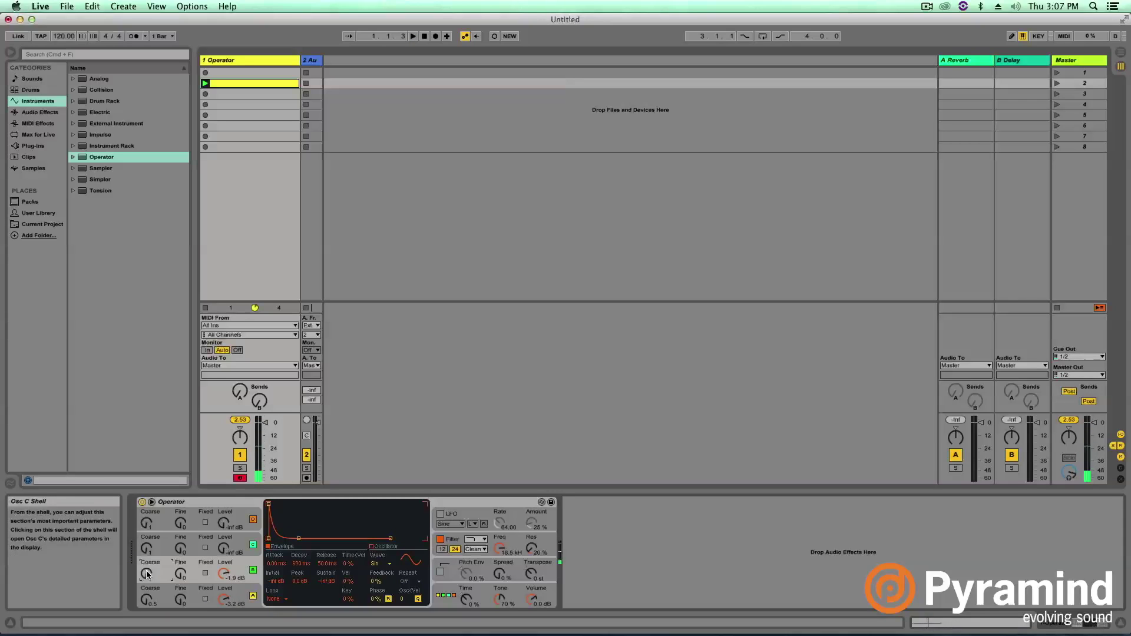
{"action": "left_click", "coordinate": [384, 546]}
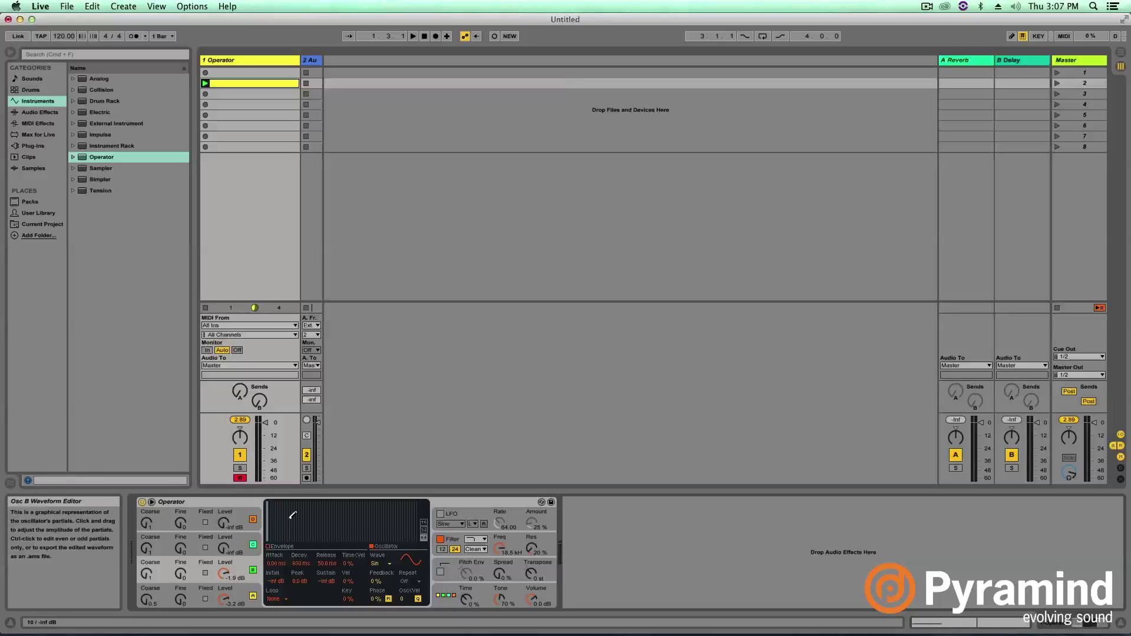
Draw many harmonic partial bars across Osc B's waveform editor to make a User wave
{"action": "mouse_move", "coordinate": [278, 506]}
{"action": "left_mouse_down"}
{"action": "mouse_move", "coordinate": [392, 511]}
{"action": "mouse_move", "coordinate": [268, 541]}
{"action": "mouse_move", "coordinate": [292, 515]}
{"action": "mouse_move", "coordinate": [358, 533]}
{"action": "mouse_move", "coordinate": [371, 519]}
{"action": "mouse_move", "coordinate": [344, 497]}
{"action": "mouse_move", "coordinate": [351, 521]}
{"action": "mouse_move", "coordinate": [280, 503]}
{"action": "mouse_move", "coordinate": [318, 492]}
{"action": "mouse_move", "coordinate": [347, 533]}
{"action": "mouse_move", "coordinate": [386, 519]}
{"action": "mouse_move", "coordinate": [384, 539]}
{"action": "mouse_move", "coordinate": [370, 530]}
{"action": "mouse_move", "coordinate": [383, 539]}
{"action": "mouse_move", "coordinate": [405, 518]}
{"action": "mouse_move", "coordinate": [404, 533]}
{"action": "mouse_move", "coordinate": [412, 506]}
{"action": "mouse_move", "coordinate": [412, 531]}
{"action": "mouse_move", "coordinate": [408, 504]}
{"action": "mouse_move", "coordinate": [409, 537]}
{"action": "mouse_move", "coordinate": [412, 504]}
{"action": "mouse_move", "coordinate": [417, 524]}
{"action": "left_mouse_up"}
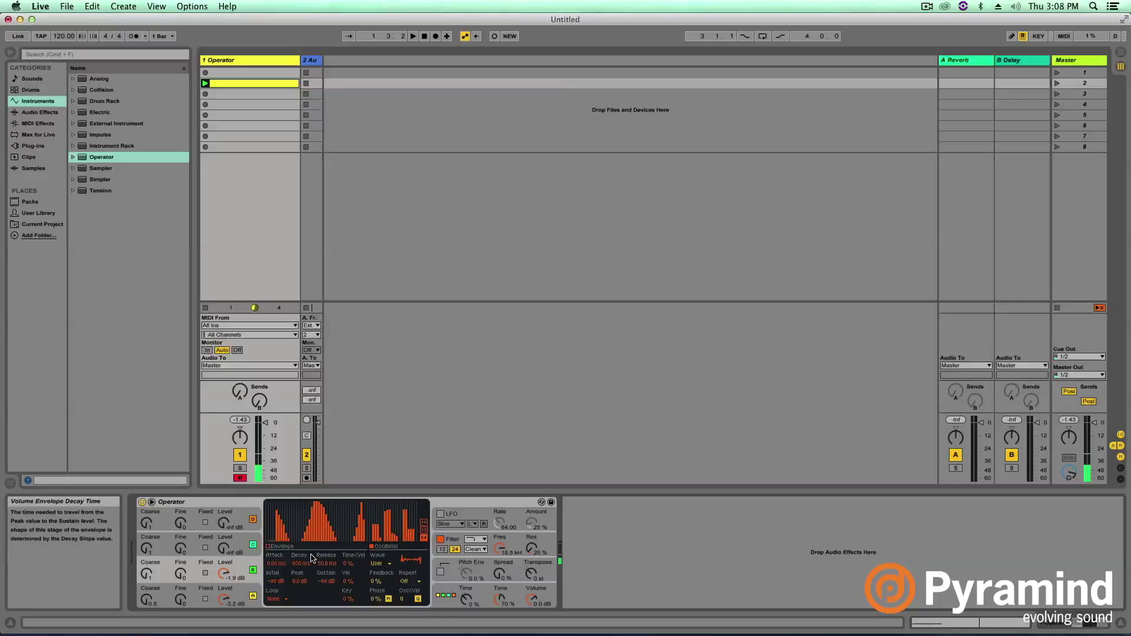
Cut Osc B's envelope decay to about 79.5 ms, auditioning the short percussive tone
{"action": "left_click", "coordinate": [277, 547]}
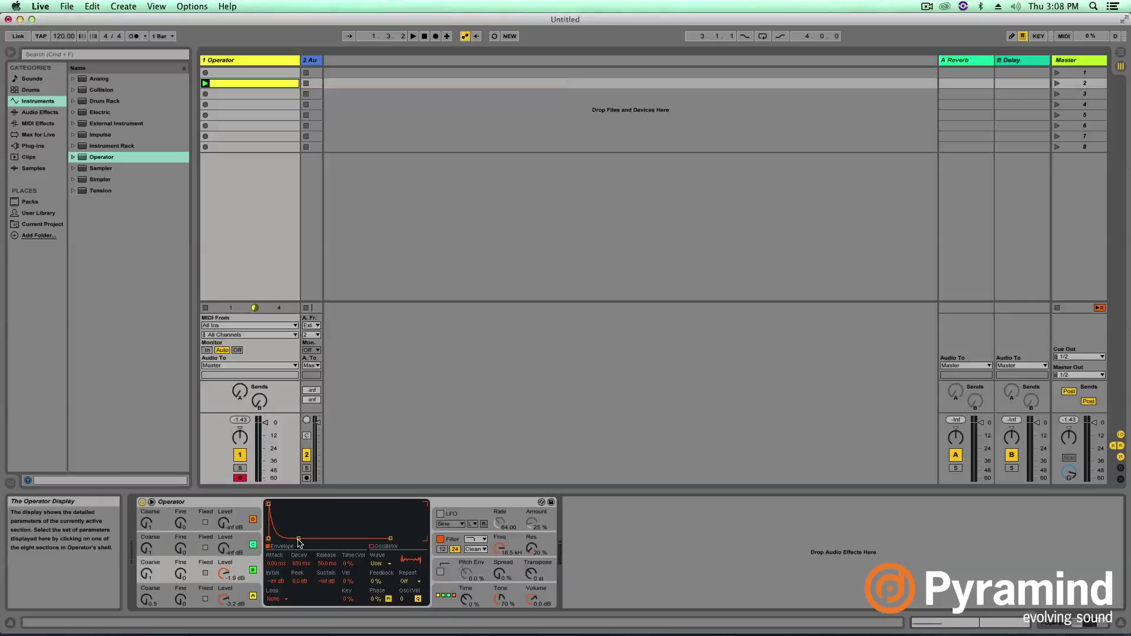
{"action": "left_click_drag", "start_coordinate": [299, 538], "coordinate": [297, 539]}
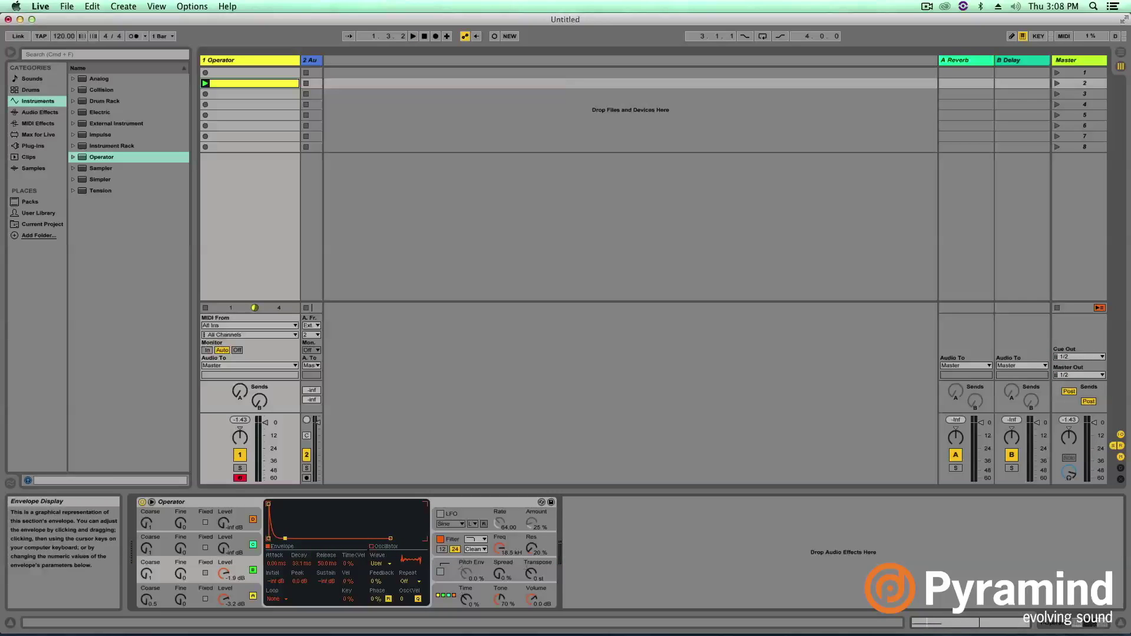
{"action": "key", "text": "space"}
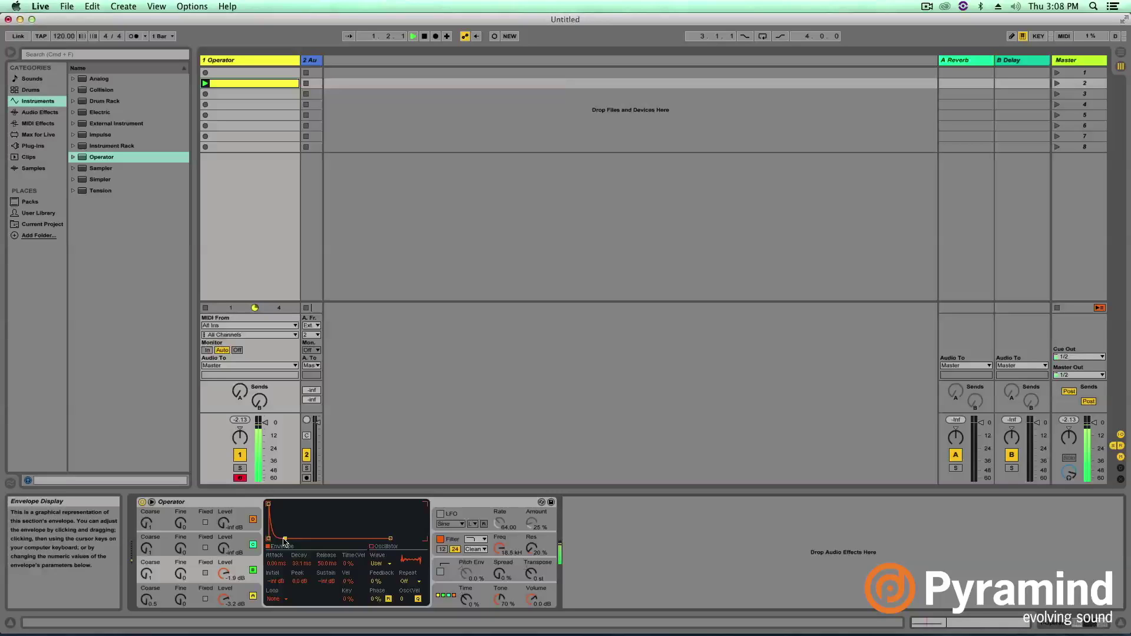
{"action": "key", "text": "space"}
{"action": "left_click_drag", "start_coordinate": [286, 540], "coordinate": [289, 542]}
Reset Osc B's wave to Sine, then draw a few low partials as a new User wave
{"action": "left_click", "coordinate": [377, 564]}
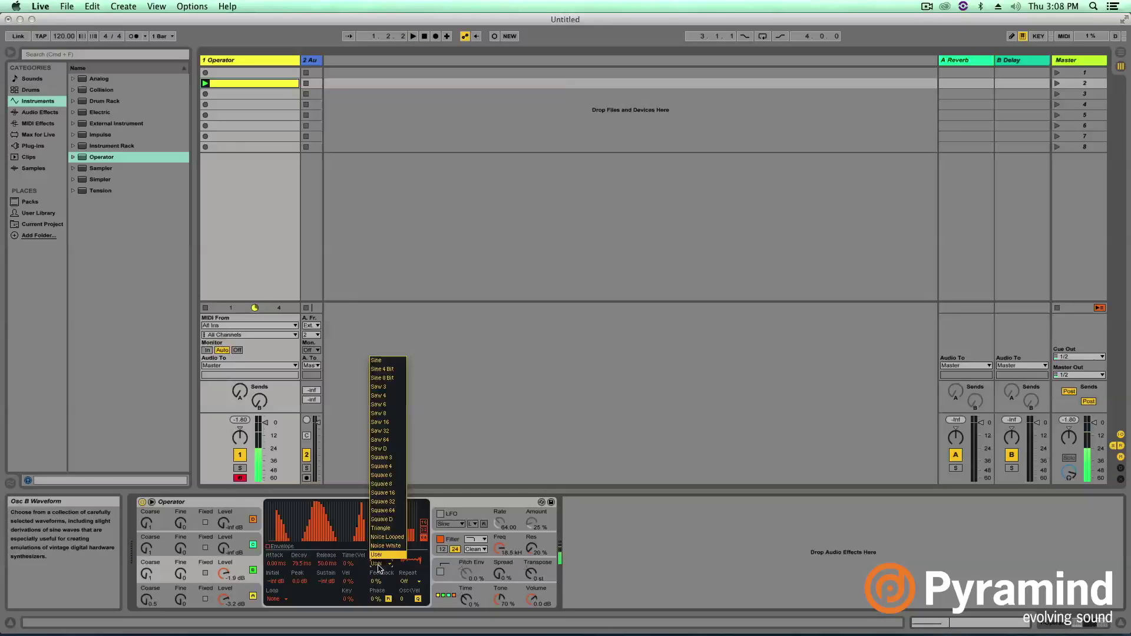
{"action": "left_click", "coordinate": [376, 360]}
{"action": "key", "text": "space"}
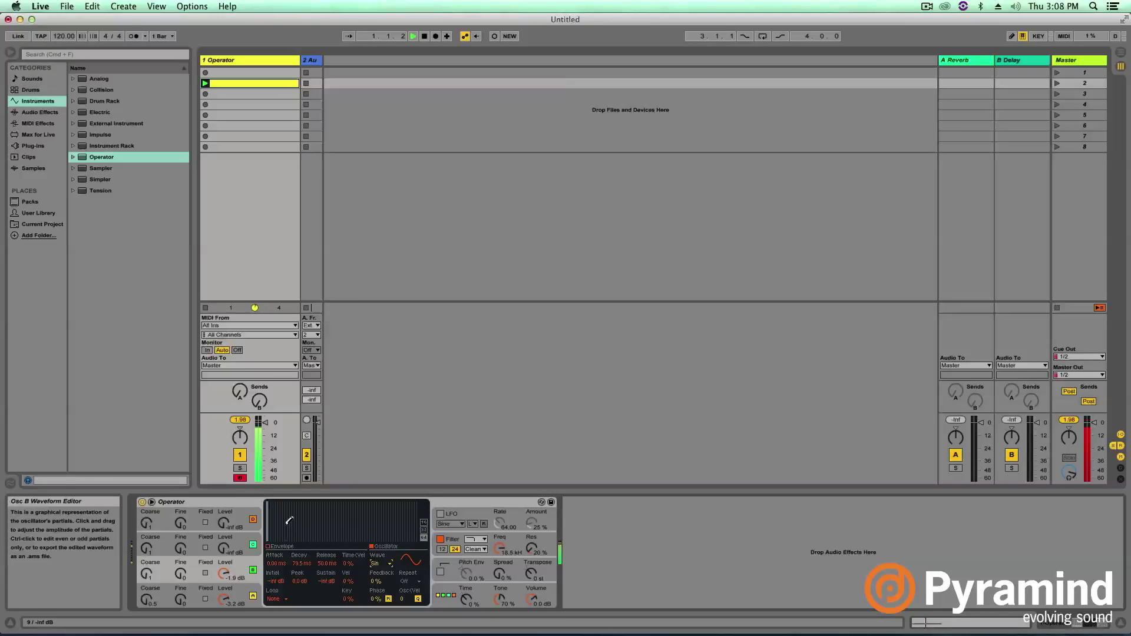
{"action": "left_click_drag", "start_coordinate": [276, 521], "coordinate": [288, 527]}
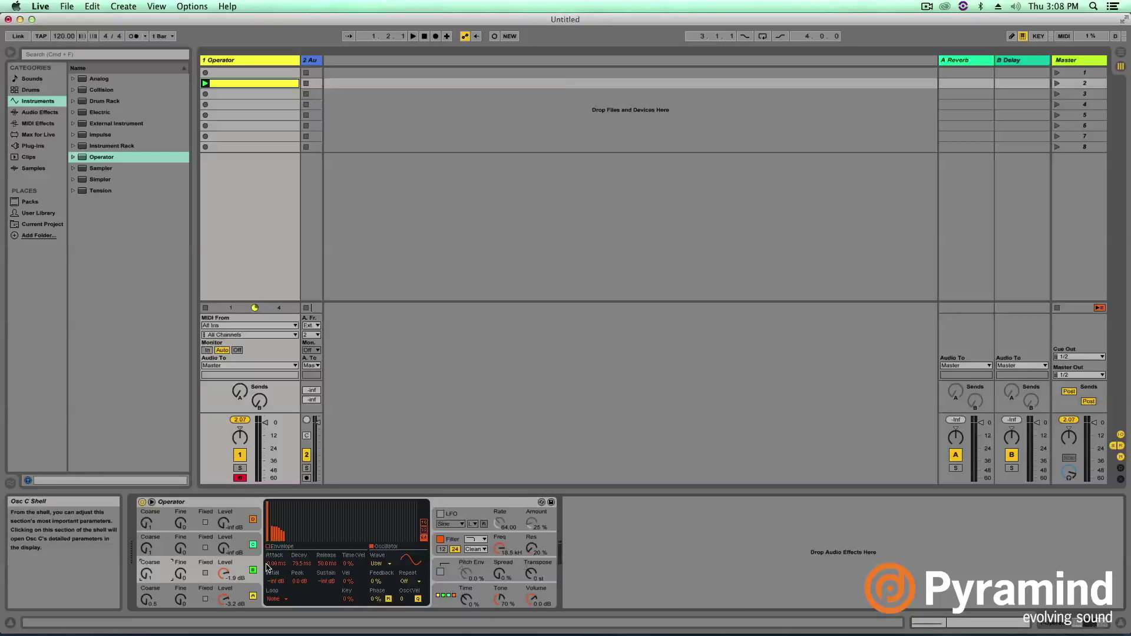
Set Osc A's level to 0.0 dB and bring up the Pitch Env section
{"action": "left_click", "coordinate": [167, 585]}
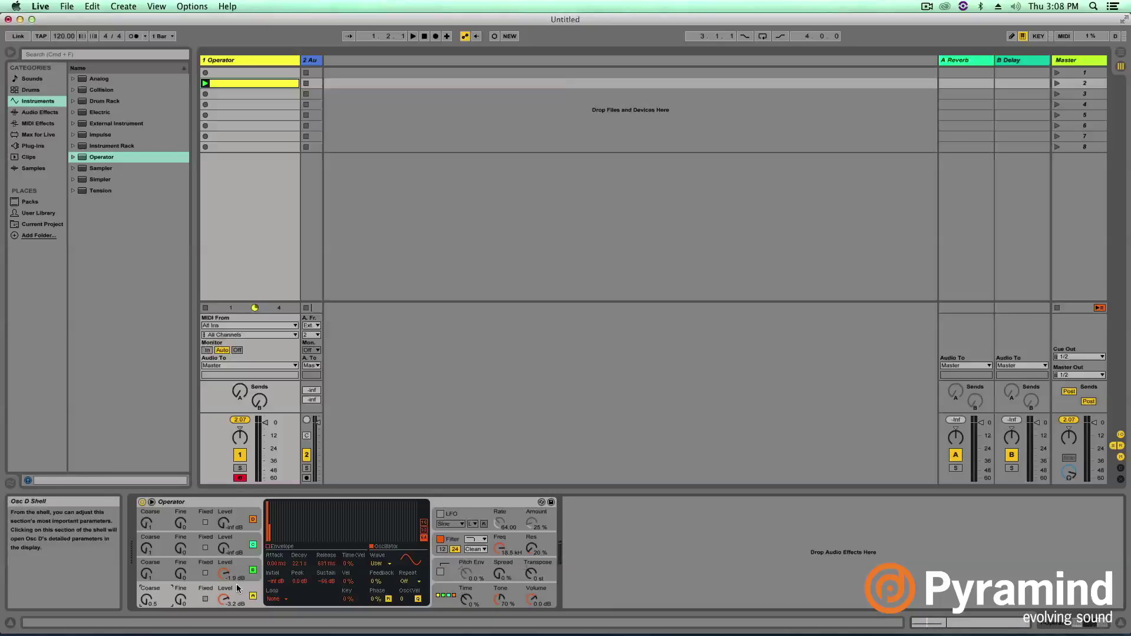
{"action": "left_click_drag", "start_coordinate": [224, 599], "coordinate": [224, 592]}
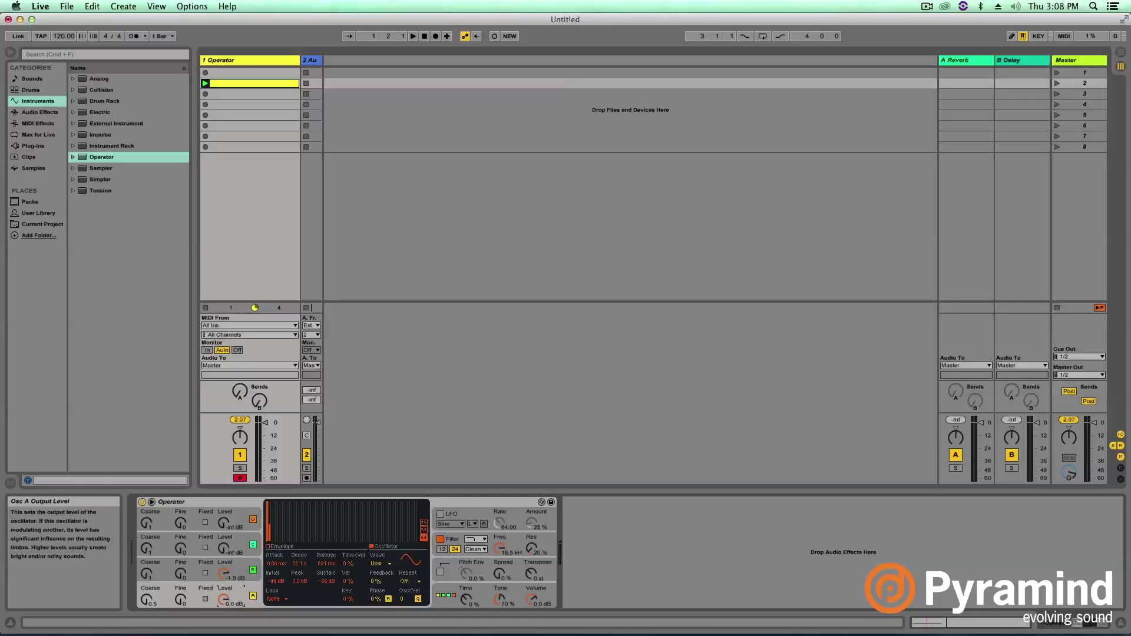
{"action": "left_click", "coordinate": [160, 567]}
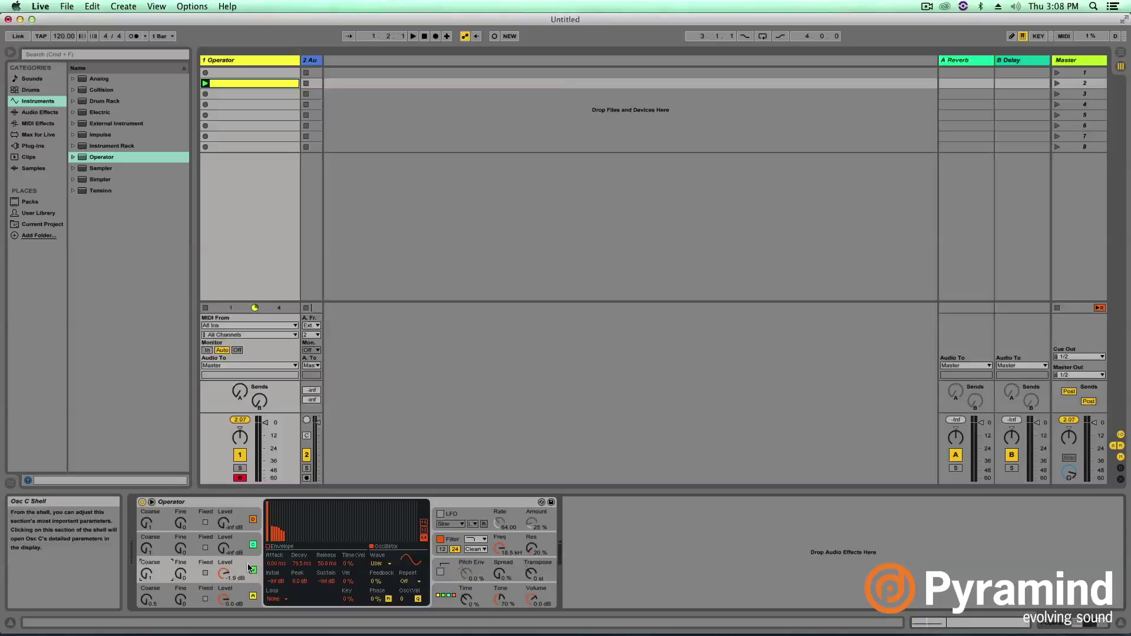
{"action": "left_click", "coordinate": [444, 559]}
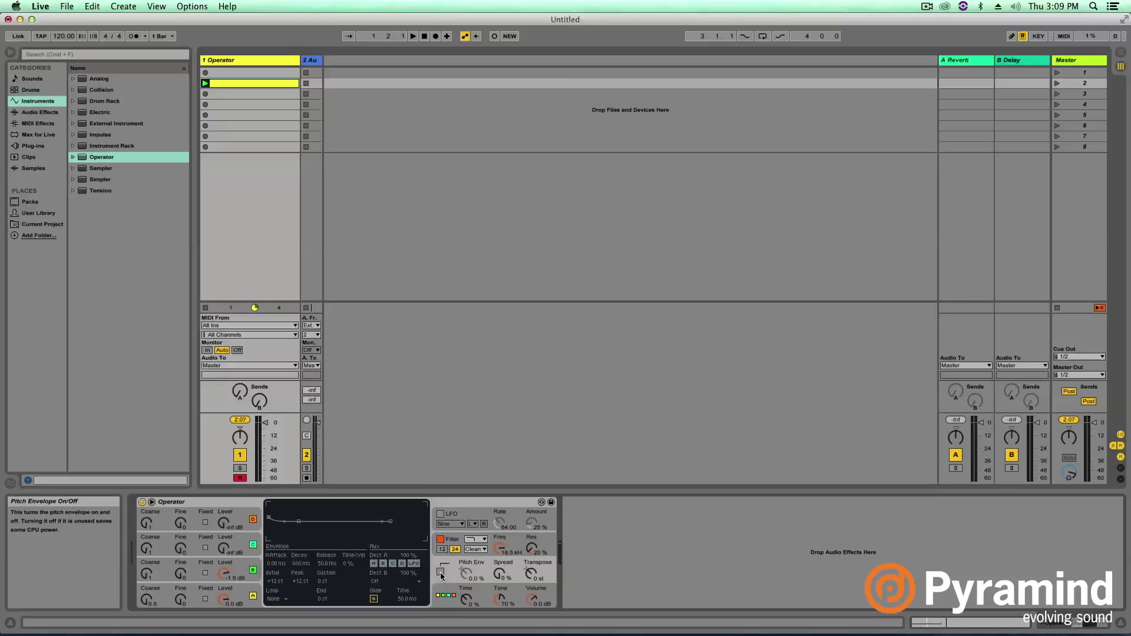
Enable the +12 st pitch envelope, raise its amount, and play the kick to hear the drop
{"action": "left_click", "coordinate": [440, 571]}
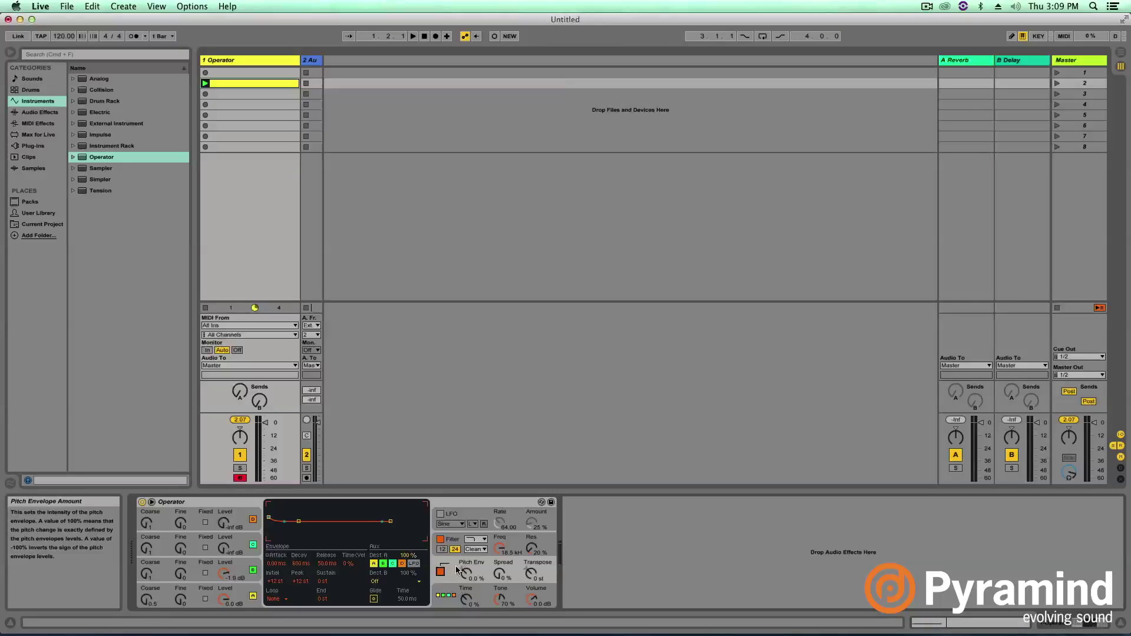
{"action": "left_click_drag", "start_coordinate": [461, 579], "coordinate": [461, 571]}
{"action": "key", "text": "space"}
{"action": "key", "text": "space"}
{"action": "key", "text": "space"}
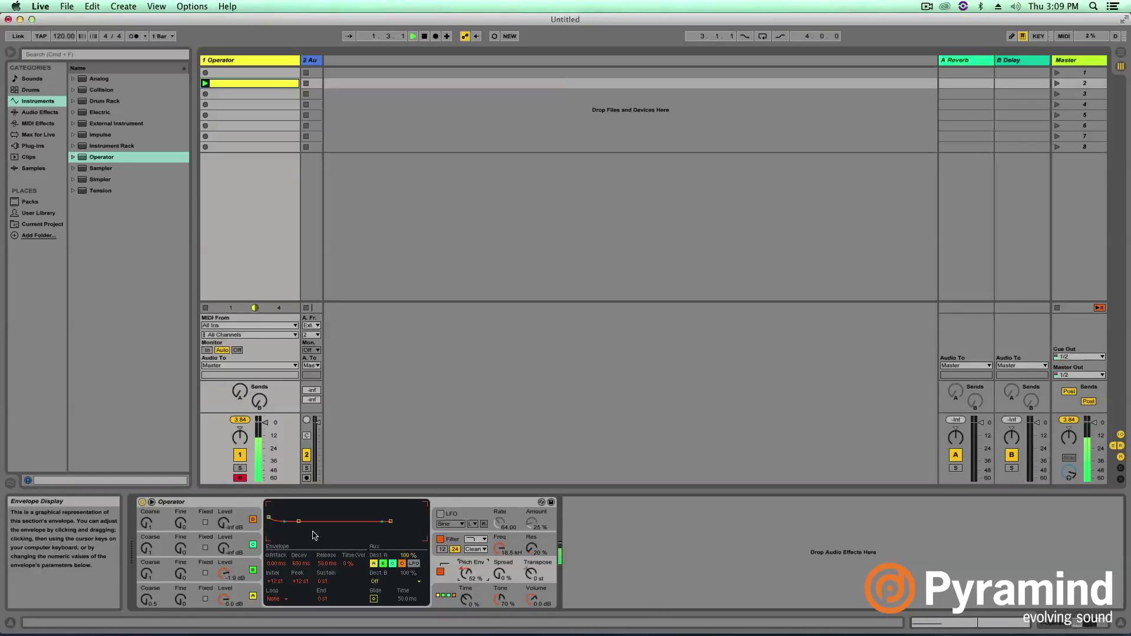
{"action": "key", "text": "space"}
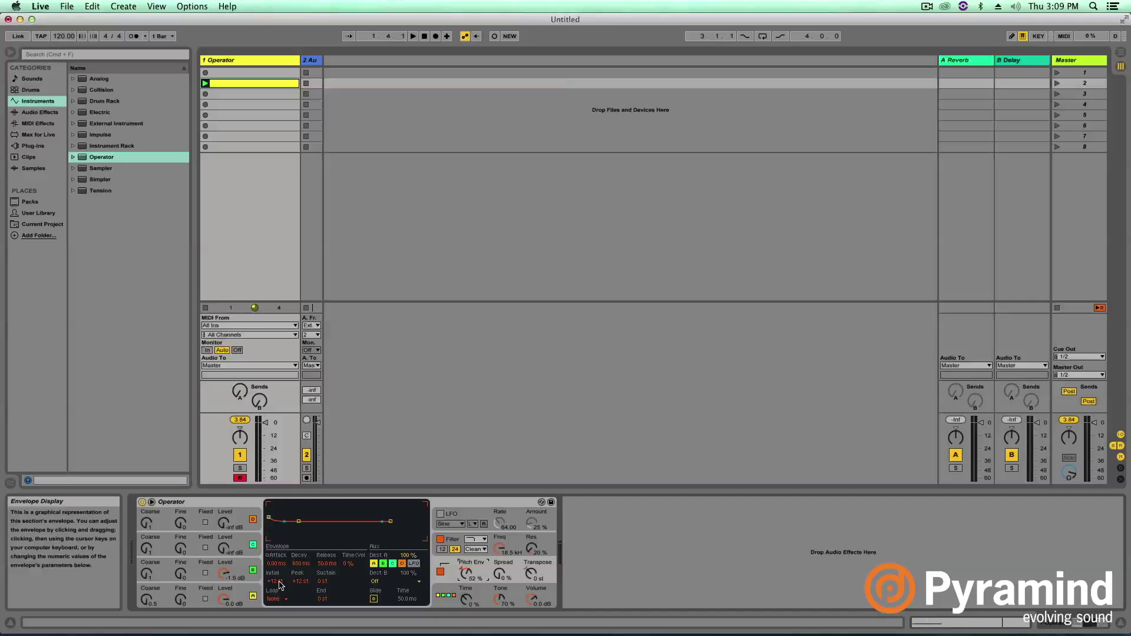
Pull the pitch envelope's decay point down to a few tens of ms and set sustain to 0 st
{"action": "left_click", "coordinate": [259, 589]}
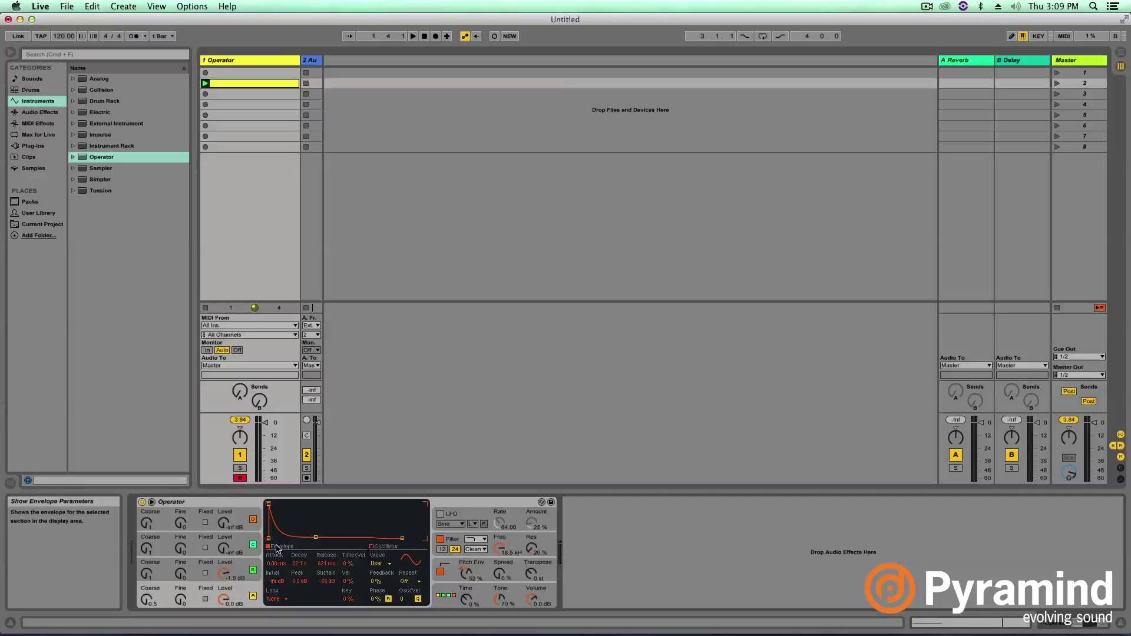
{"action": "left_click", "coordinate": [224, 575]}
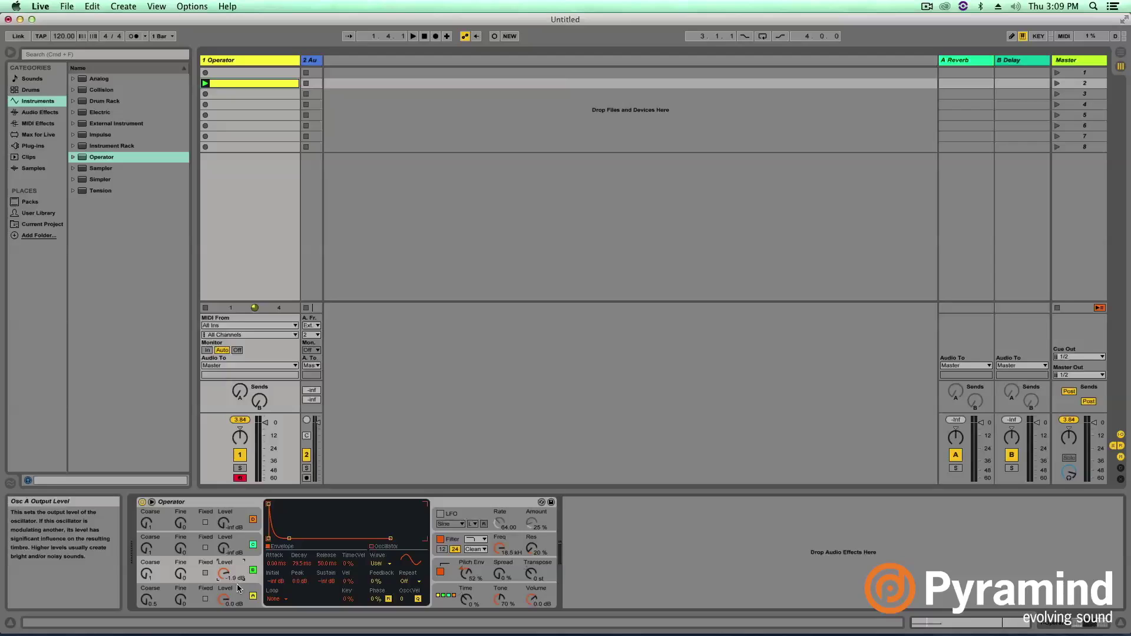
{"action": "left_click", "coordinate": [238, 588]}
{"action": "left_click", "coordinate": [455, 567]}
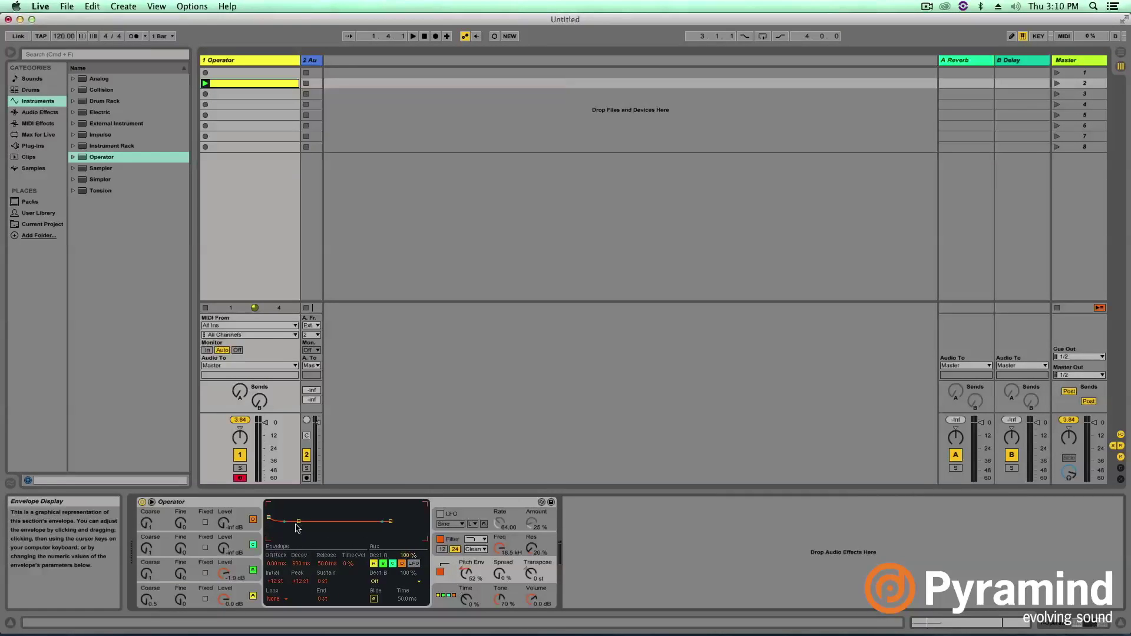
{"action": "left_click_drag", "start_coordinate": [299, 522], "coordinate": [298, 533]}
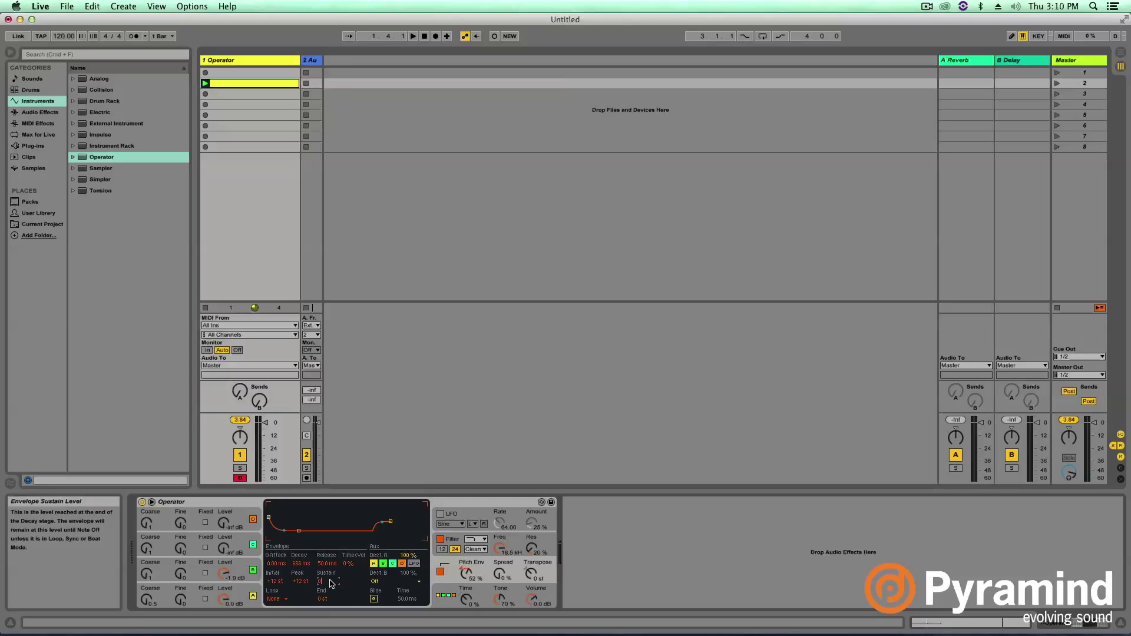
{"action": "key", "text": "Return"}
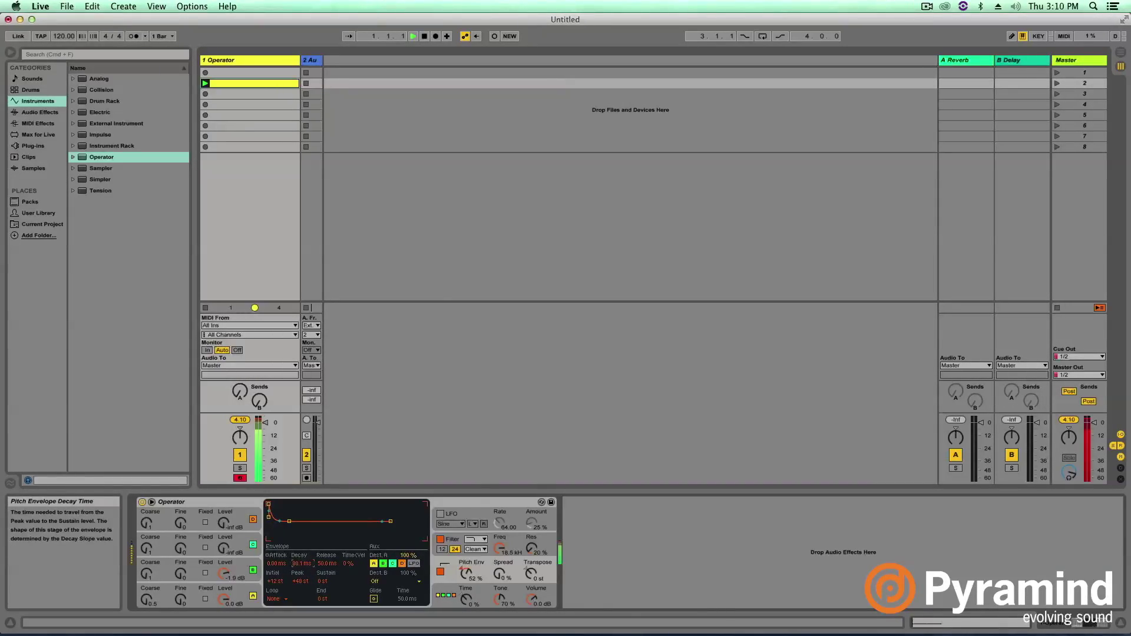
Drag the pitch envelope decay shorter while playing the kick to audition it
{"action": "left_click_drag", "start_coordinate": [299, 563], "coordinate": [300, 506]}
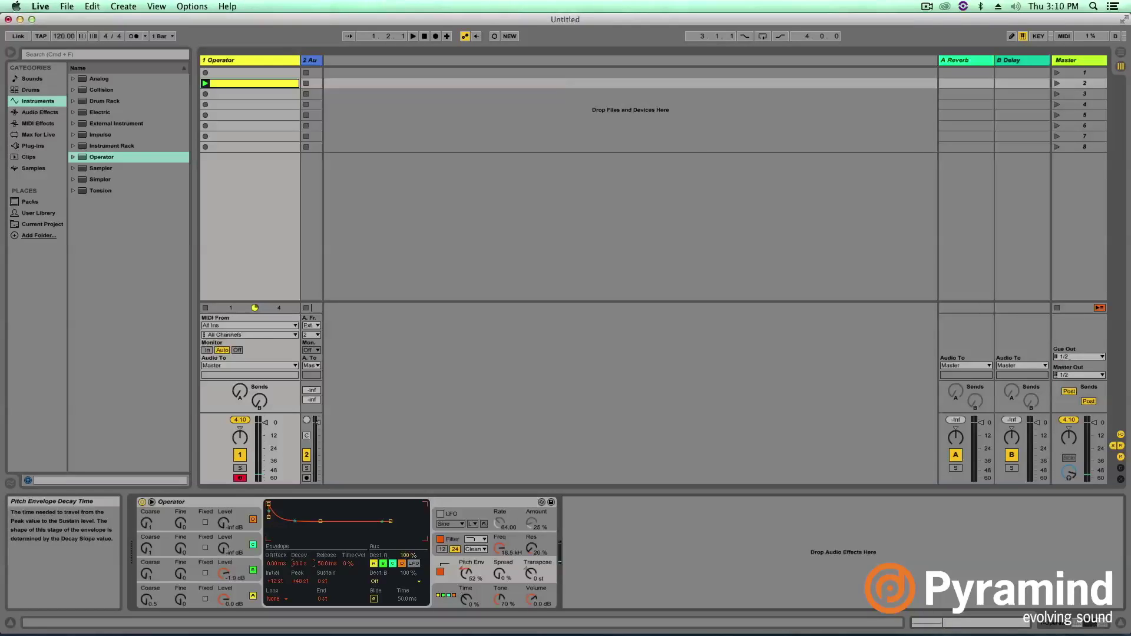
{"action": "key", "text": "space"}
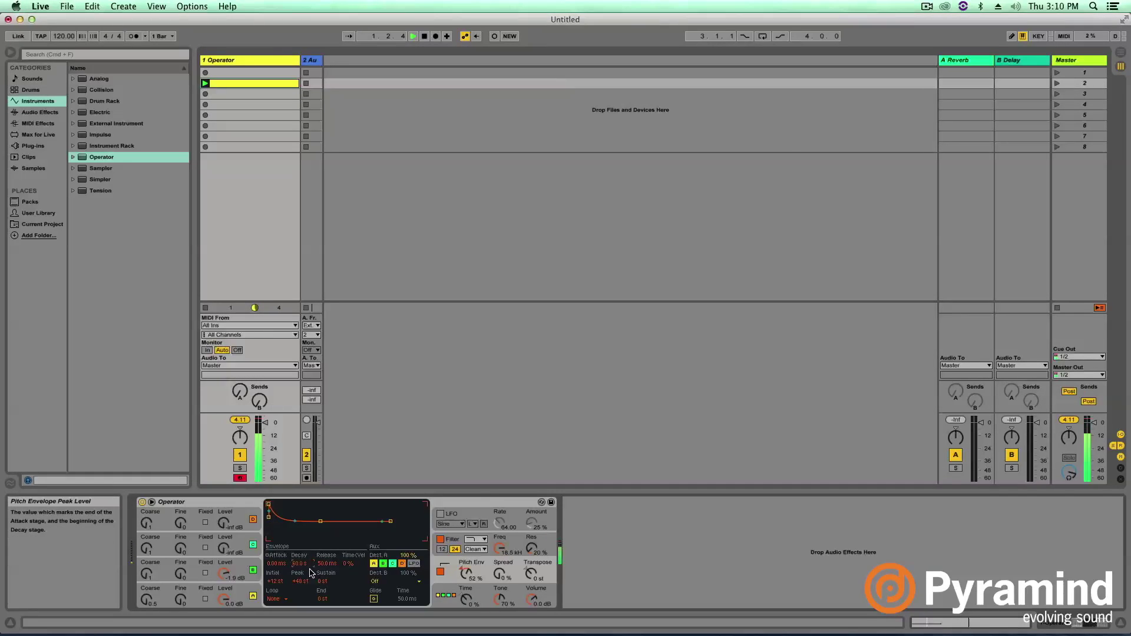
{"action": "left_click_drag", "start_coordinate": [301, 564], "coordinate": [302, 567]}
{"action": "key", "text": "space"}
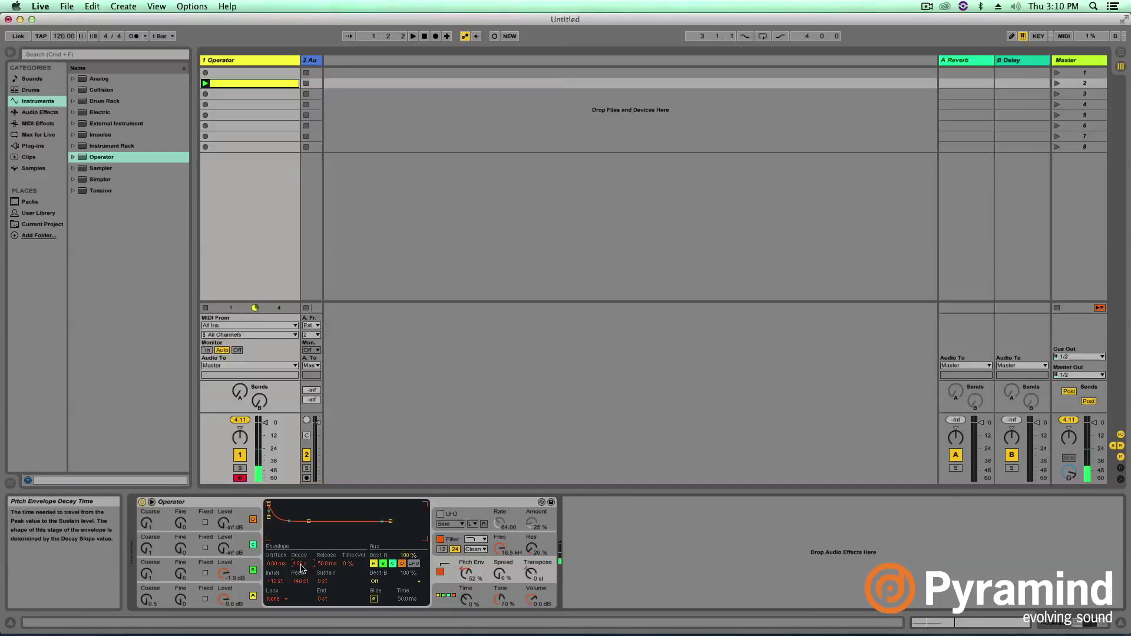
{"action": "key", "text": "space"}
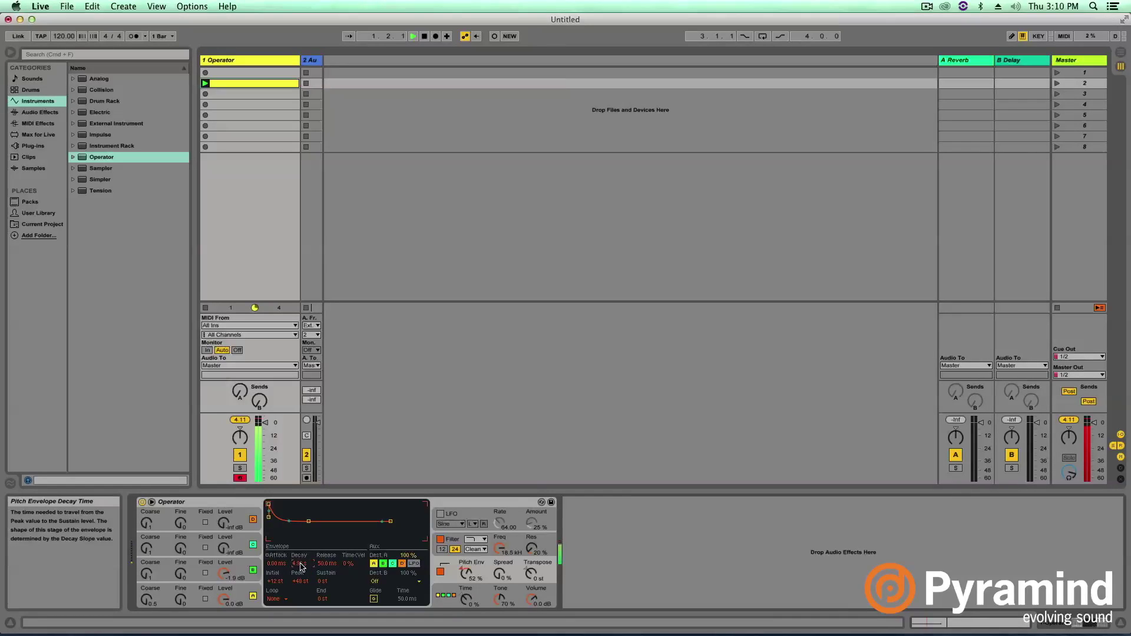
{"action": "key", "text": "space"}
Enter an 80 ms pitch decay, then nudge it up to about 113 ms
{"action": "type", "text": "80"}
{"action": "key", "text": "Return"}
{"action": "key", "text": "space"}
{"action": "left_click_drag", "start_coordinate": [300, 567], "coordinate": [301, 558]}
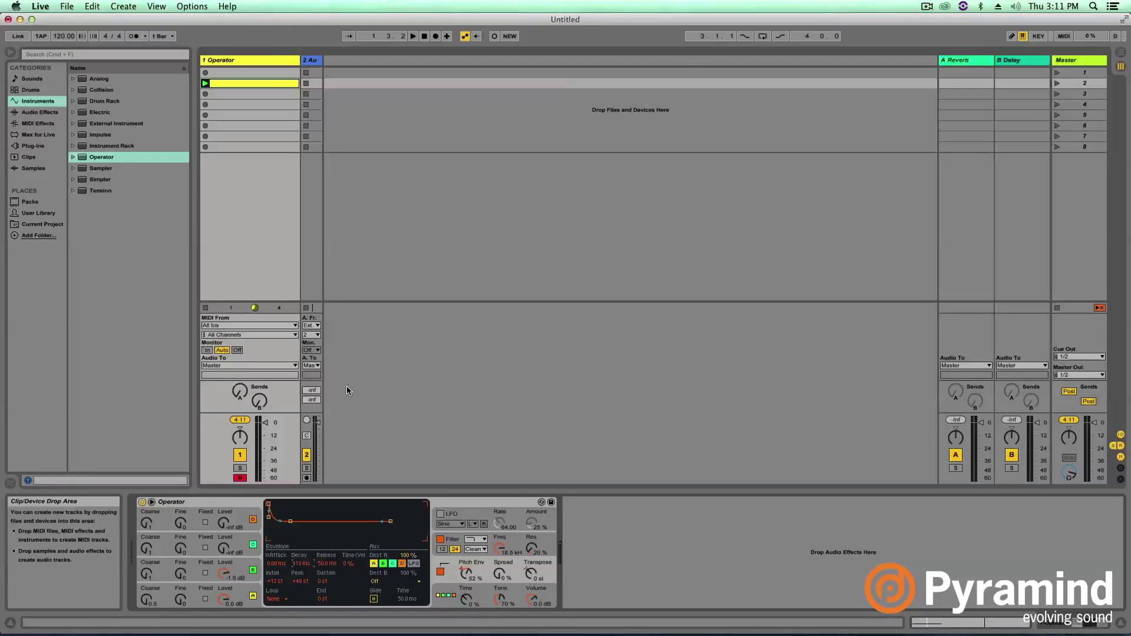
Place the Pitch MIDI effect from the browser in front of Operator on the kick track
{"action": "left_click", "coordinate": [203, 501]}
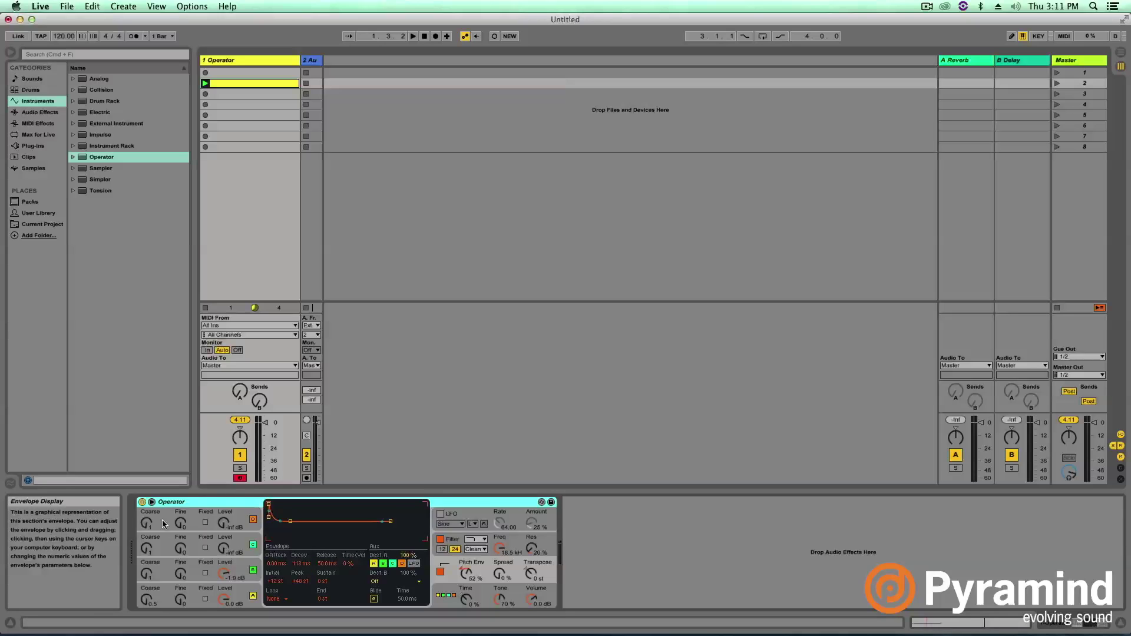
{"action": "left_click", "coordinate": [34, 125]}
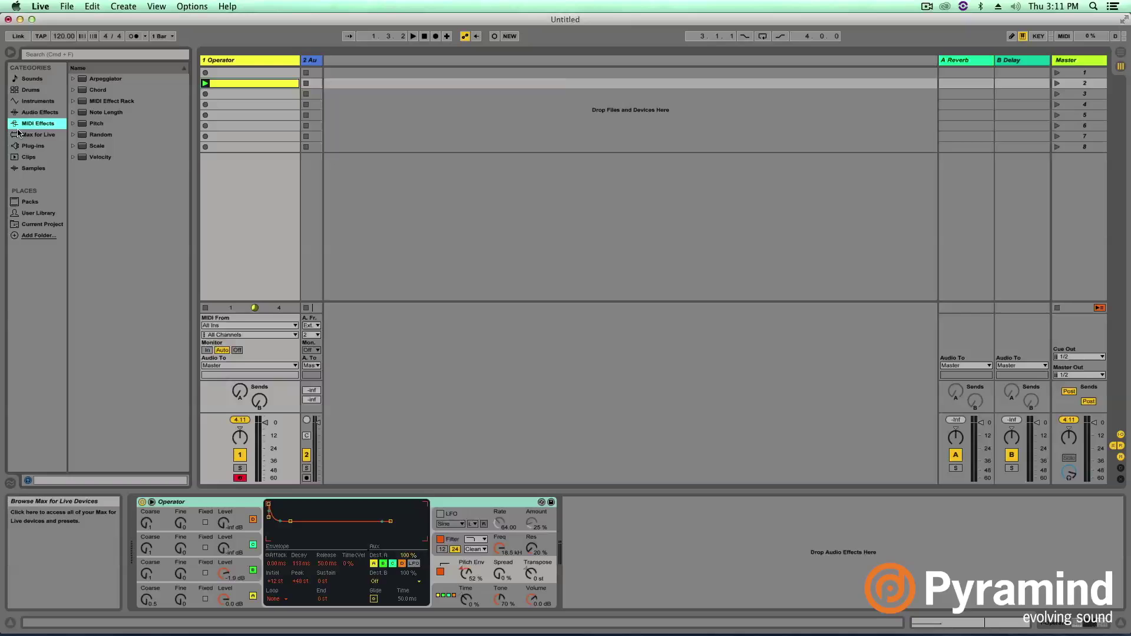
{"action": "left_click", "coordinate": [95, 125]}
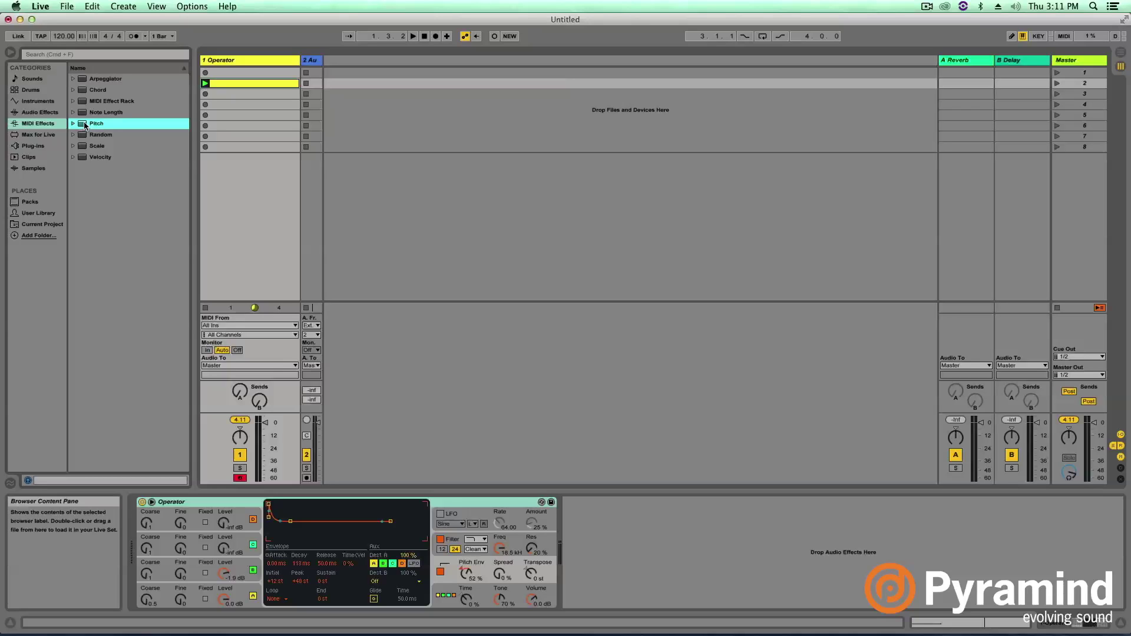
{"action": "left_click_drag", "start_coordinate": [84, 125], "coordinate": [141, 550]}
Set the Pitch effect's transpose to -12 st and play the kick to hear it an octave lower
{"action": "left_click", "coordinate": [163, 530]}
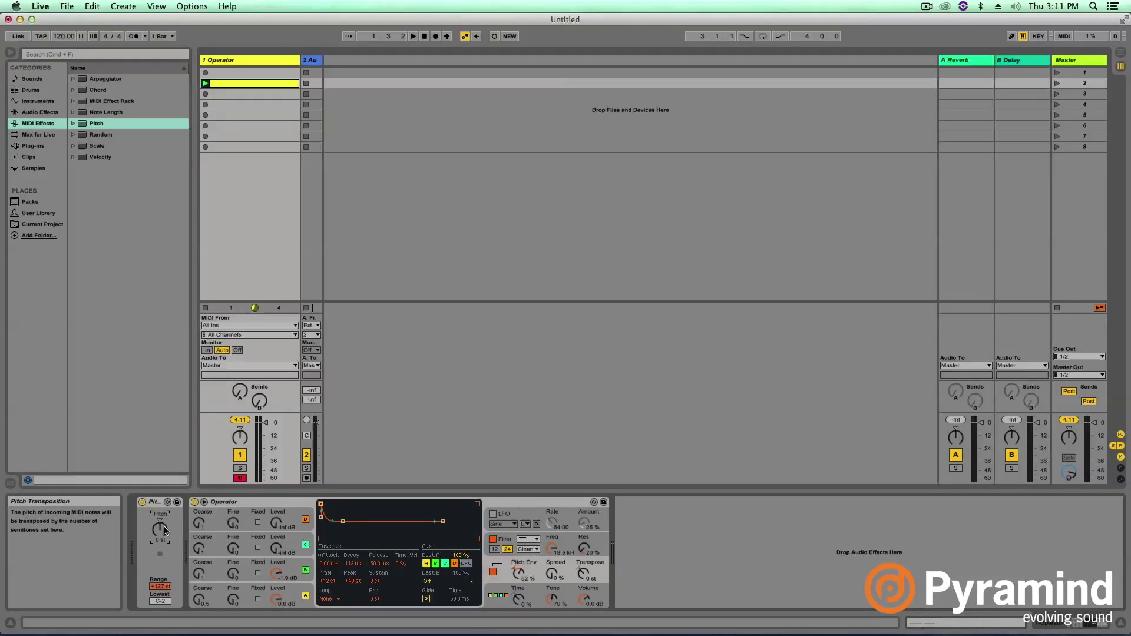
{"action": "type", "text": "-120"}
{"action": "key", "text": "Return"}
{"action": "key", "text": "space"}
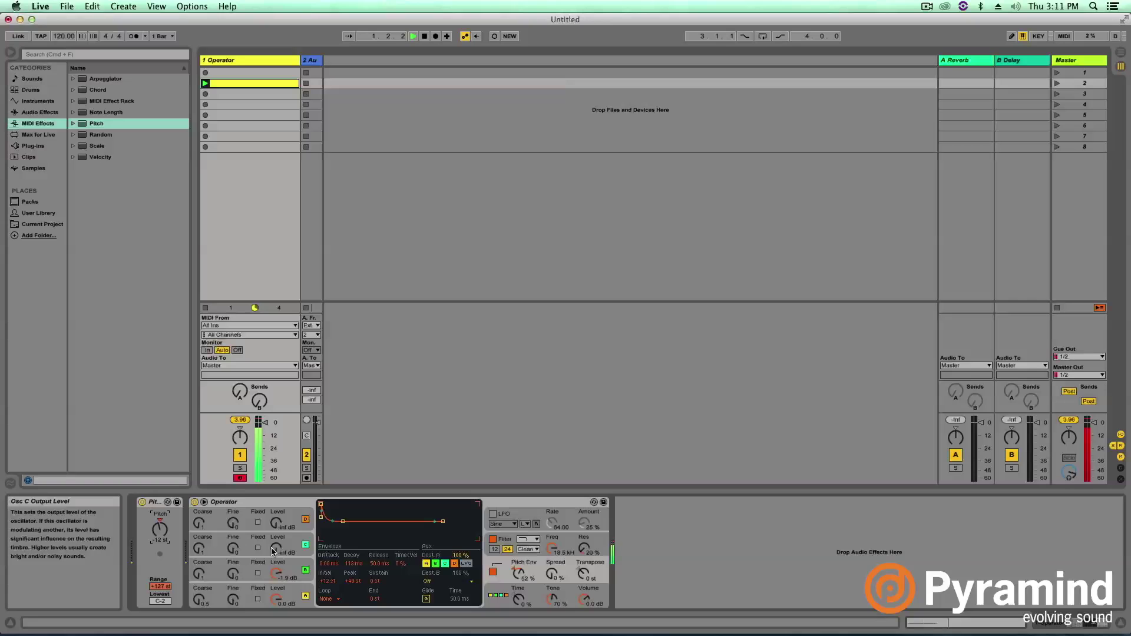
{"action": "key", "text": "space"}
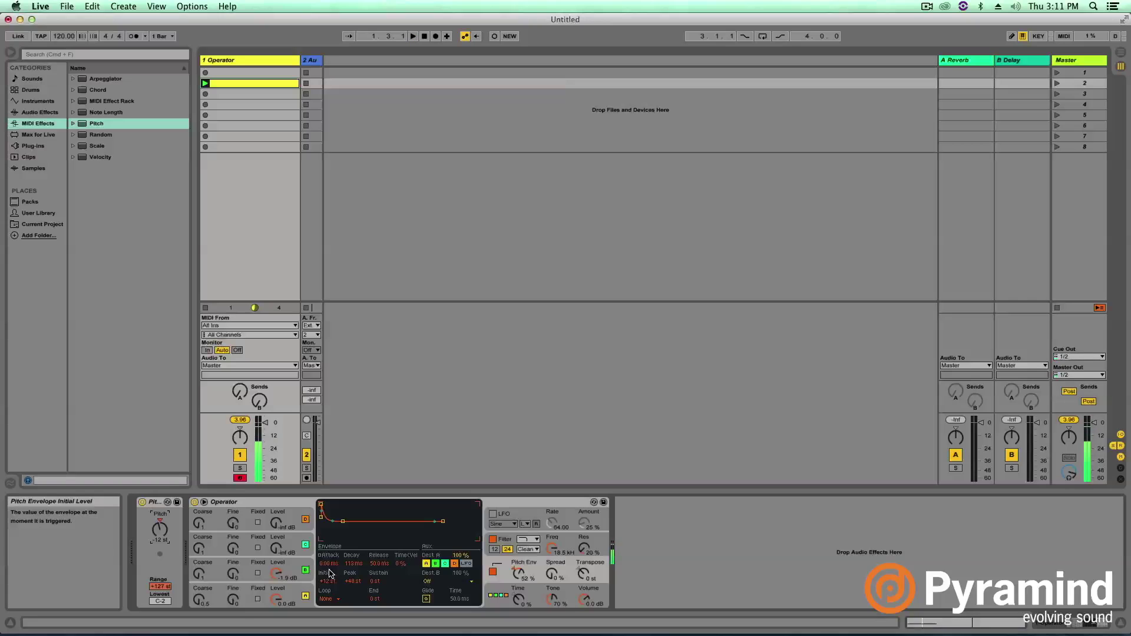
{"action": "left_click", "coordinate": [254, 584]}
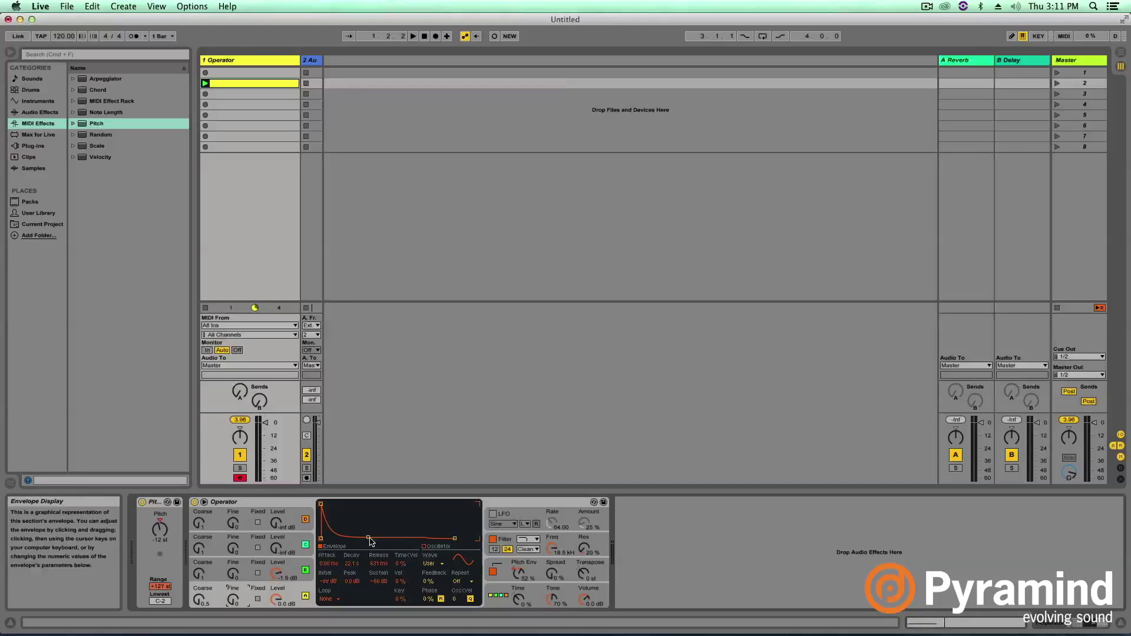
Stretch oscillator A's decay to about 36.4 s and release to about 3.39 s, then audition the tail
{"action": "left_click_drag", "start_coordinate": [369, 541], "coordinate": [373, 539]}
{"action": "left_click_drag", "start_coordinate": [455, 538], "coordinate": [463, 538]}
{"action": "key", "text": "space"}
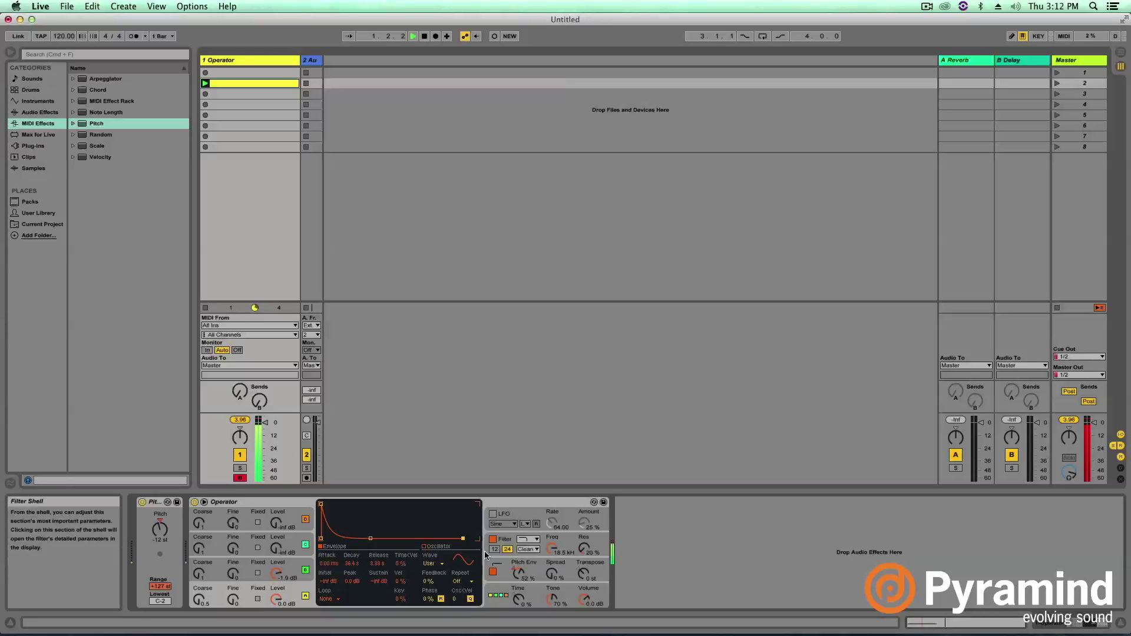
{"action": "key", "text": "space"}
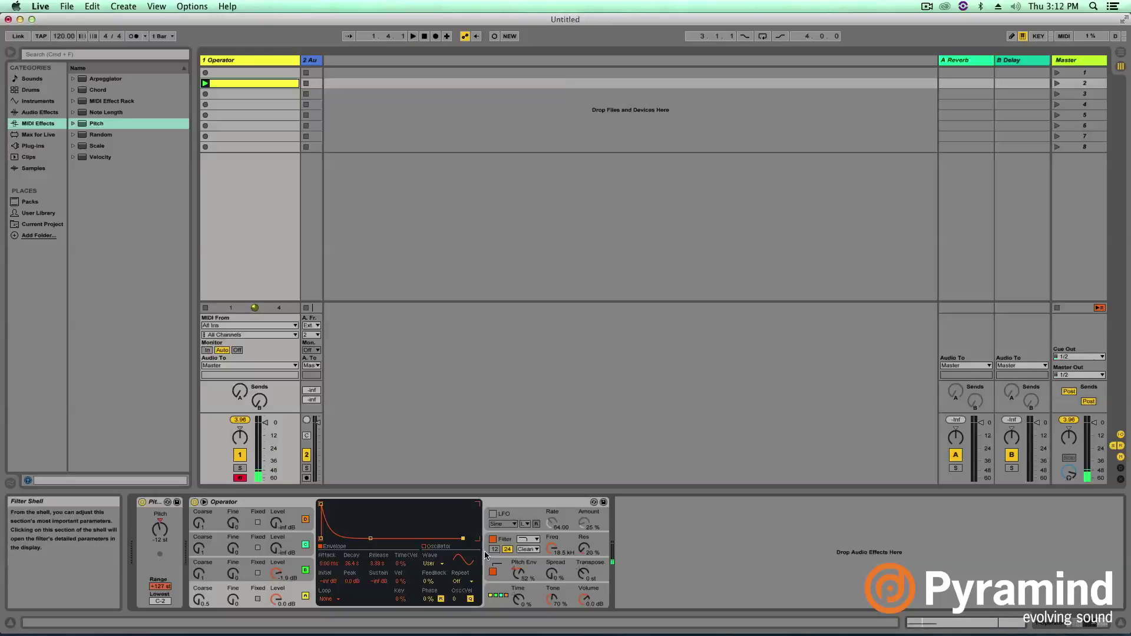